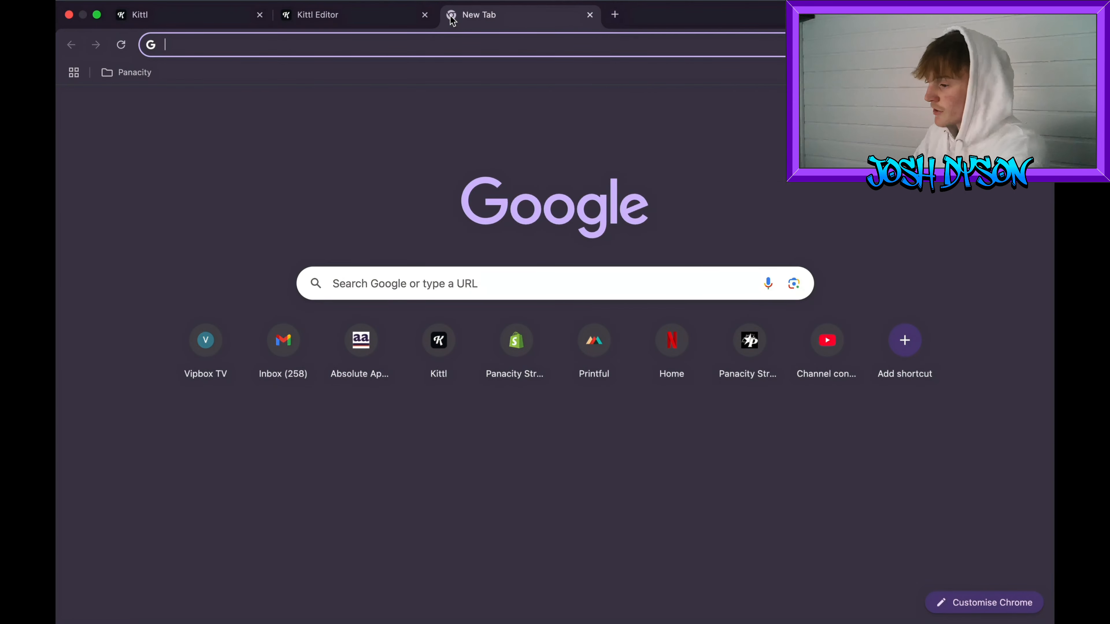
- Search the web for dafont, open the DaFont site and go to its Fancy > Distorted category
{"action": "type", "text": "dafont"}
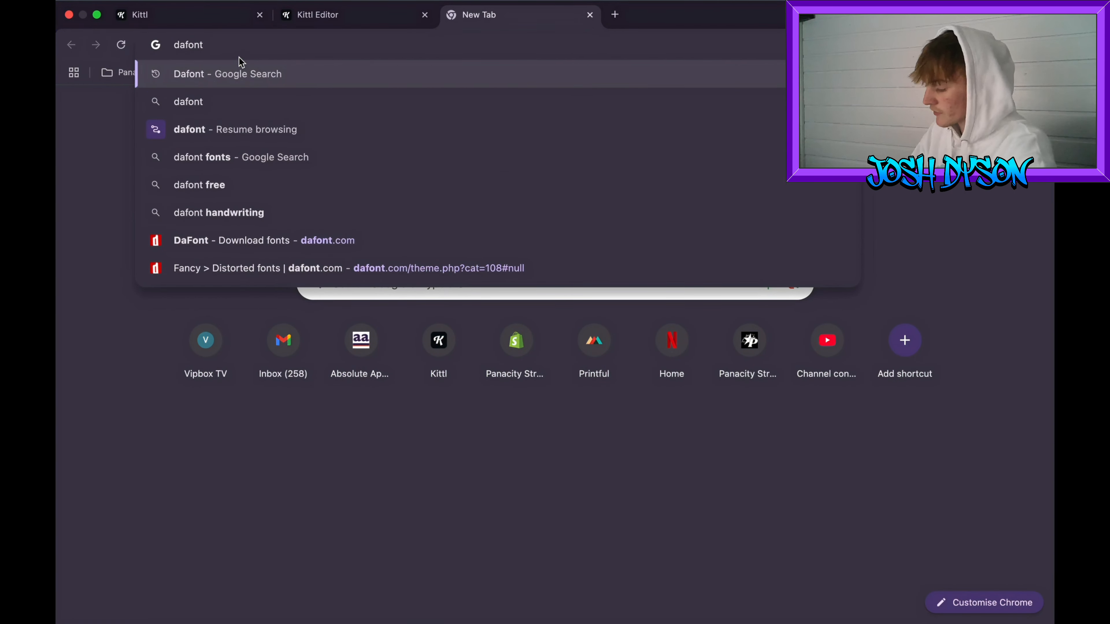
{"action": "key", "text": "Return"}
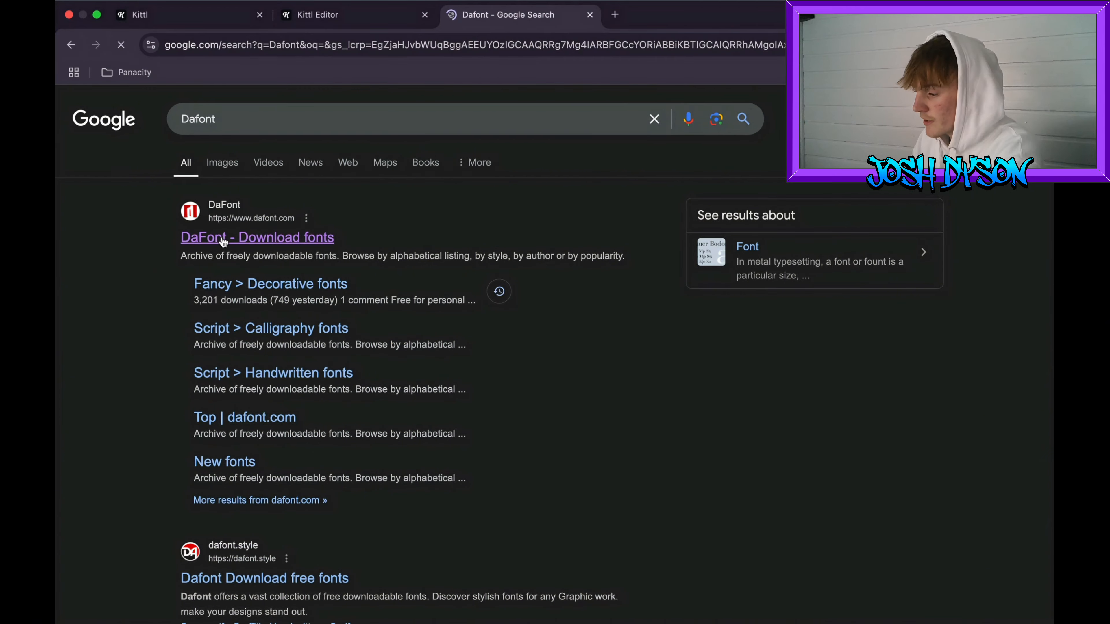
{"action": "left_click", "coordinate": [224, 239]}
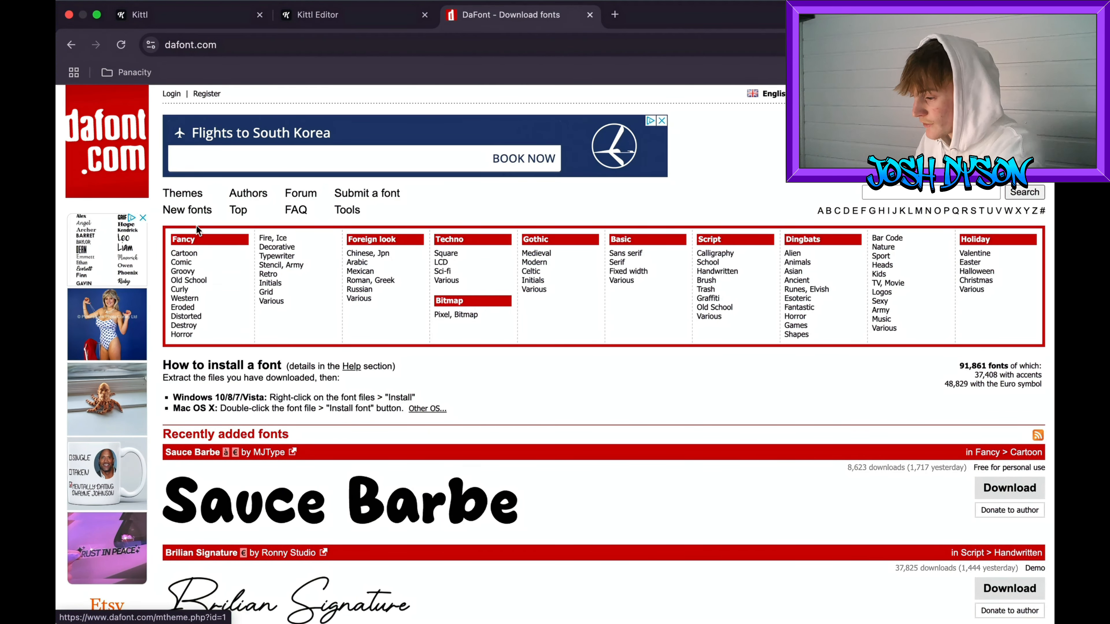
{"action": "scroll", "coordinate": [301, 331], "scroll_direction": "down", "scroll_amount": 2}
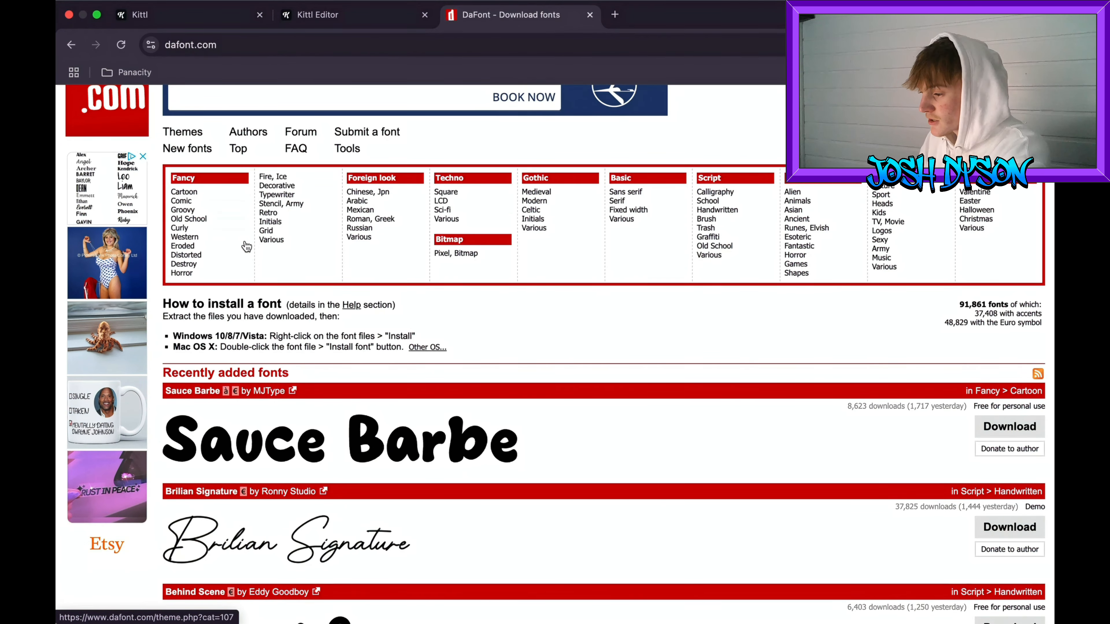
{"action": "left_click", "coordinate": [198, 257]}
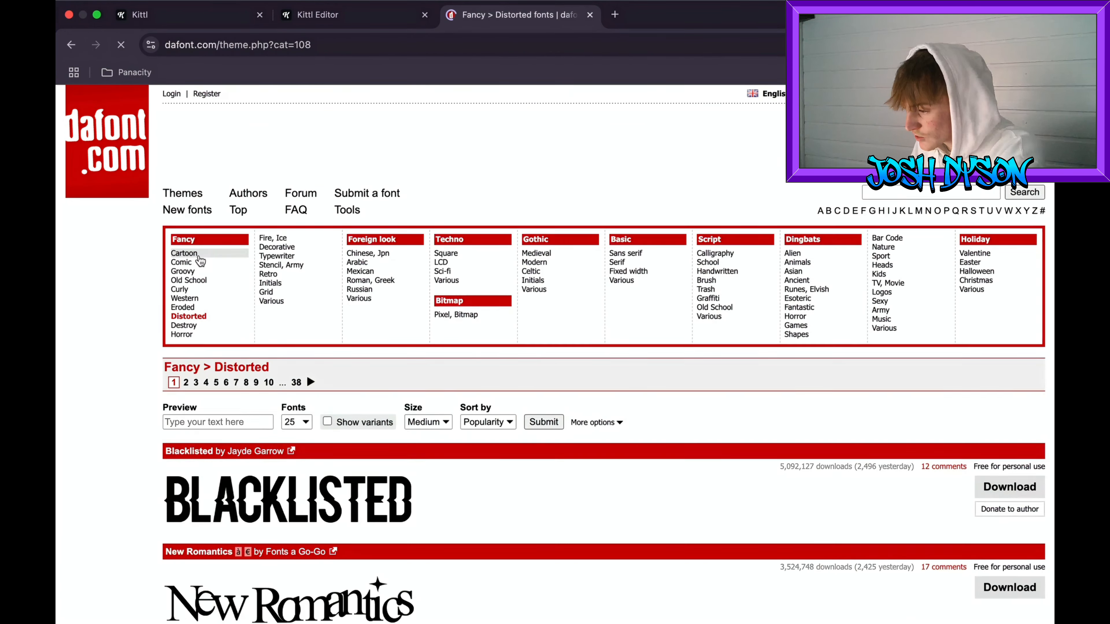
- Filter the Distorted fonts to show only Public domain / GPL / OFL and 100% Free licences
{"action": "scroll", "coordinate": [550, 452], "scroll_direction": "down", "scroll_amount": 8}
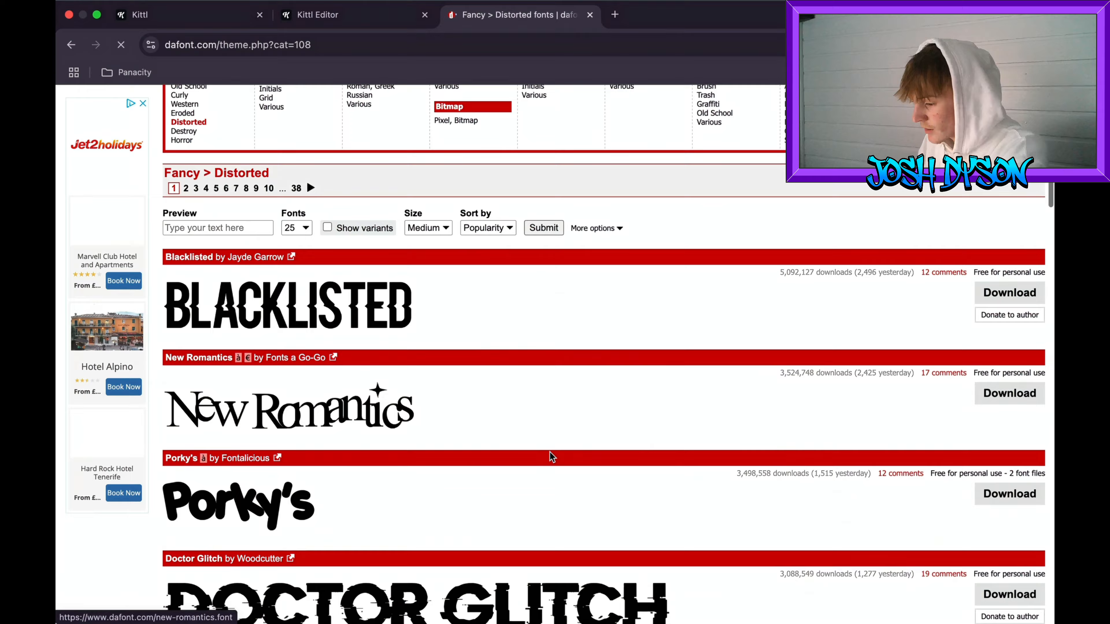
{"action": "scroll", "coordinate": [550, 452], "scroll_direction": "up", "scroll_amount": 6}
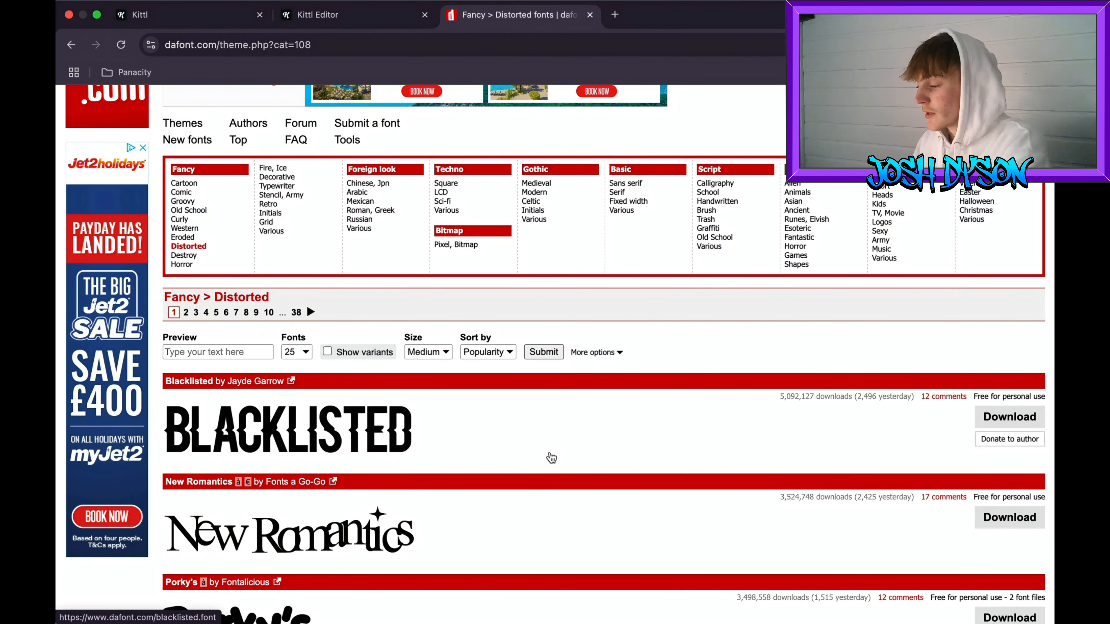
{"action": "left_click", "coordinate": [601, 352]}
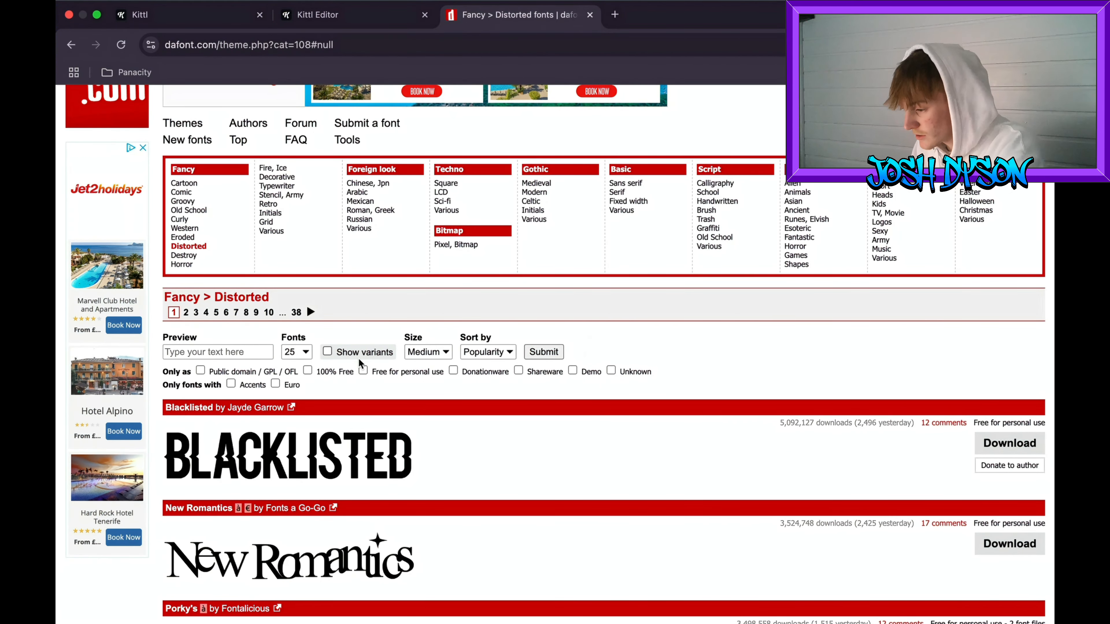
{"action": "left_click", "coordinate": [308, 371]}
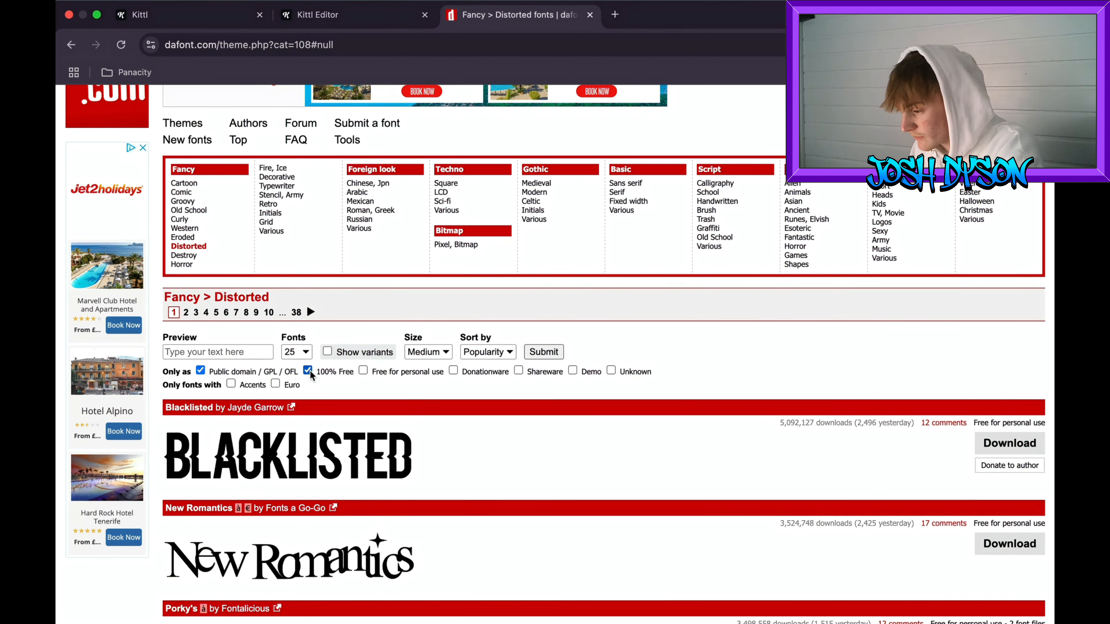
{"action": "left_click", "coordinate": [542, 352]}
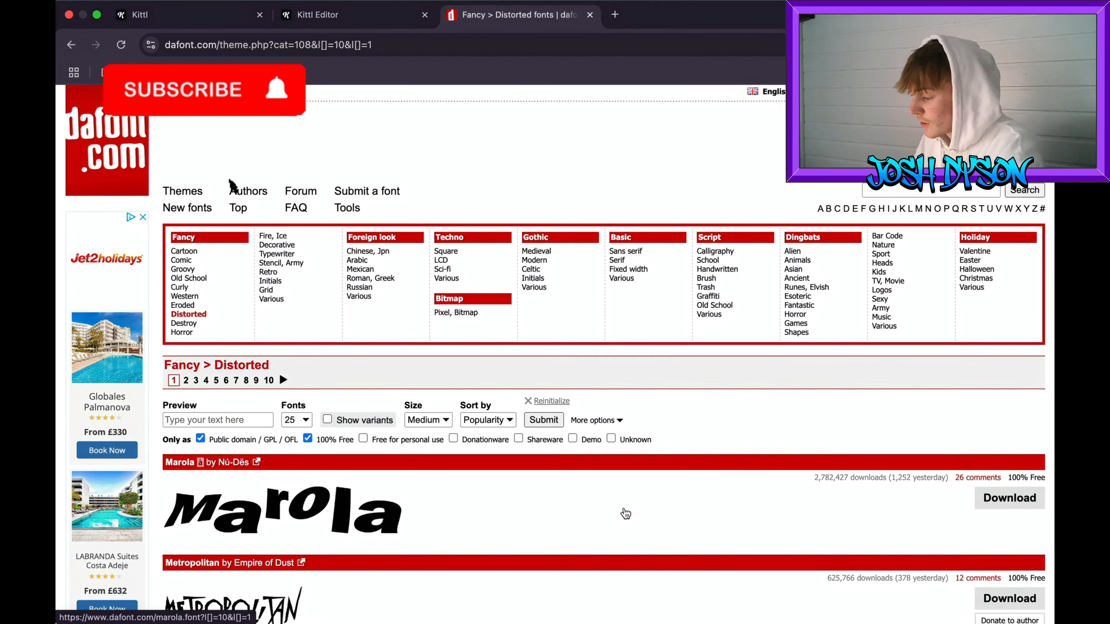
- Browse the filtered Distorted fonts and open the page of the Dotimpact font
{"action": "scroll", "coordinate": [625, 514], "scroll_direction": "down", "scroll_amount": 3}
{"action": "scroll", "coordinate": [625, 513], "scroll_direction": "down", "scroll_amount": 1}
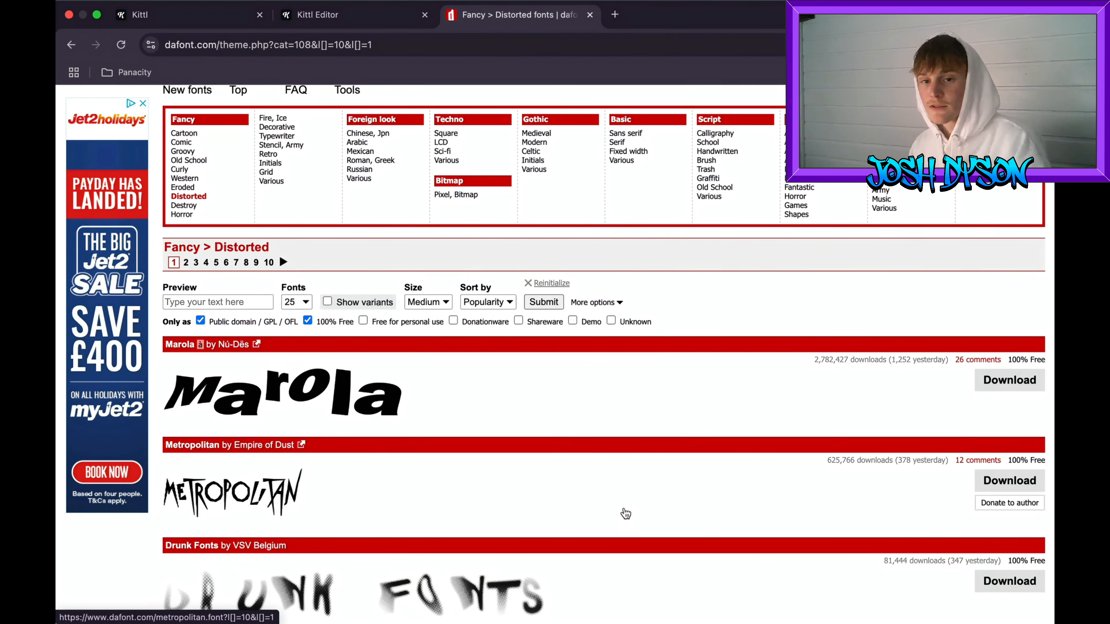
{"action": "scroll", "coordinate": [626, 513], "scroll_direction": "down", "scroll_amount": 10}
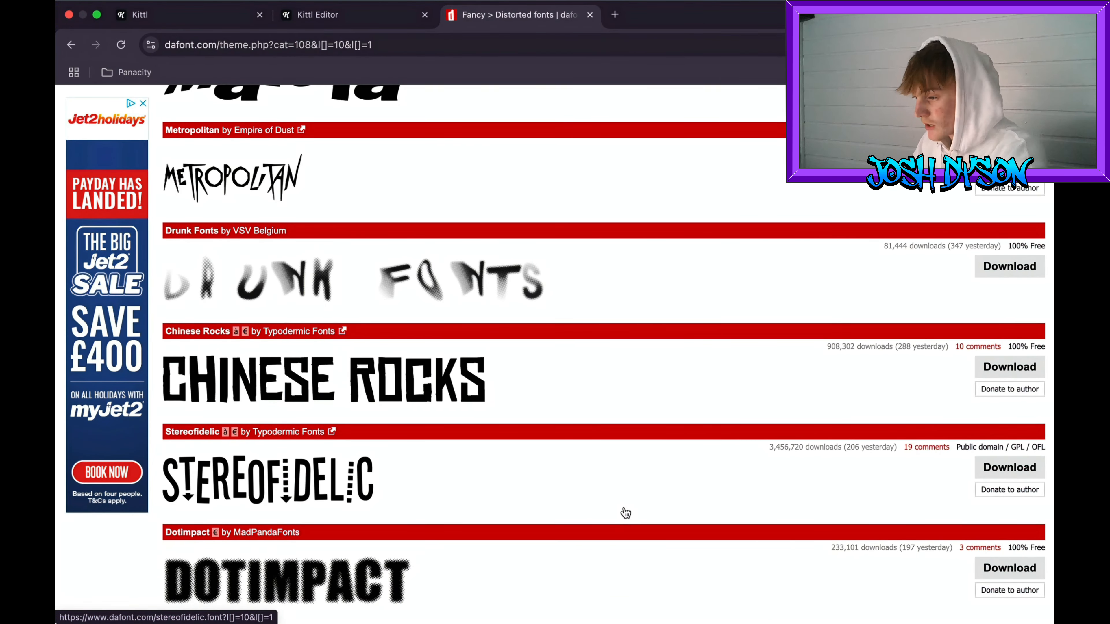
{"action": "scroll", "coordinate": [625, 513], "scroll_direction": "down", "scroll_amount": 12}
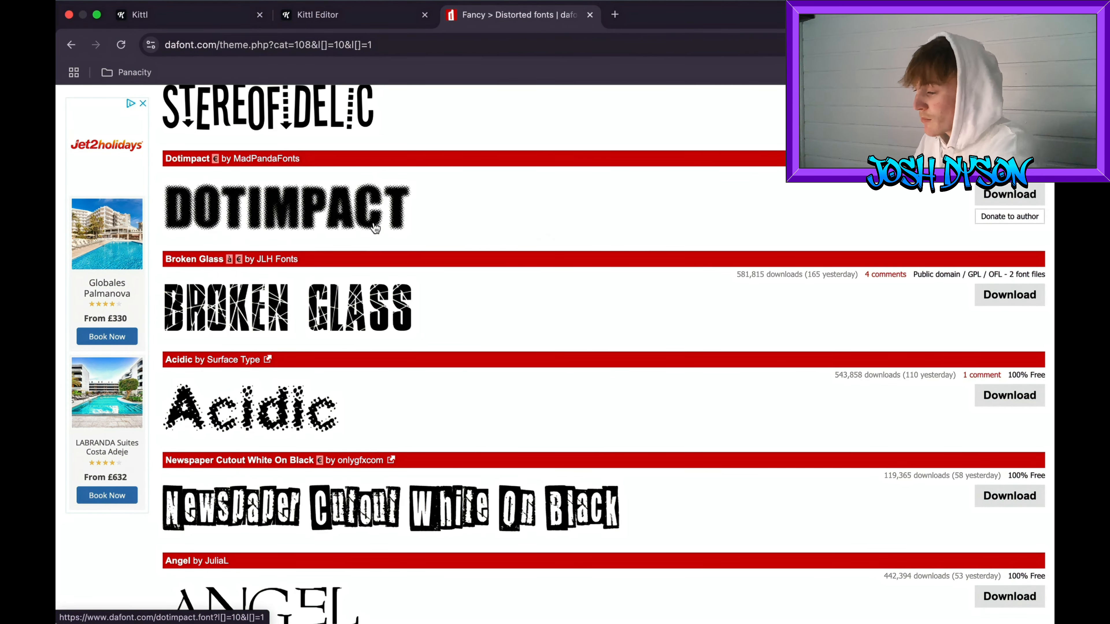
{"action": "left_click", "coordinate": [414, 211]}
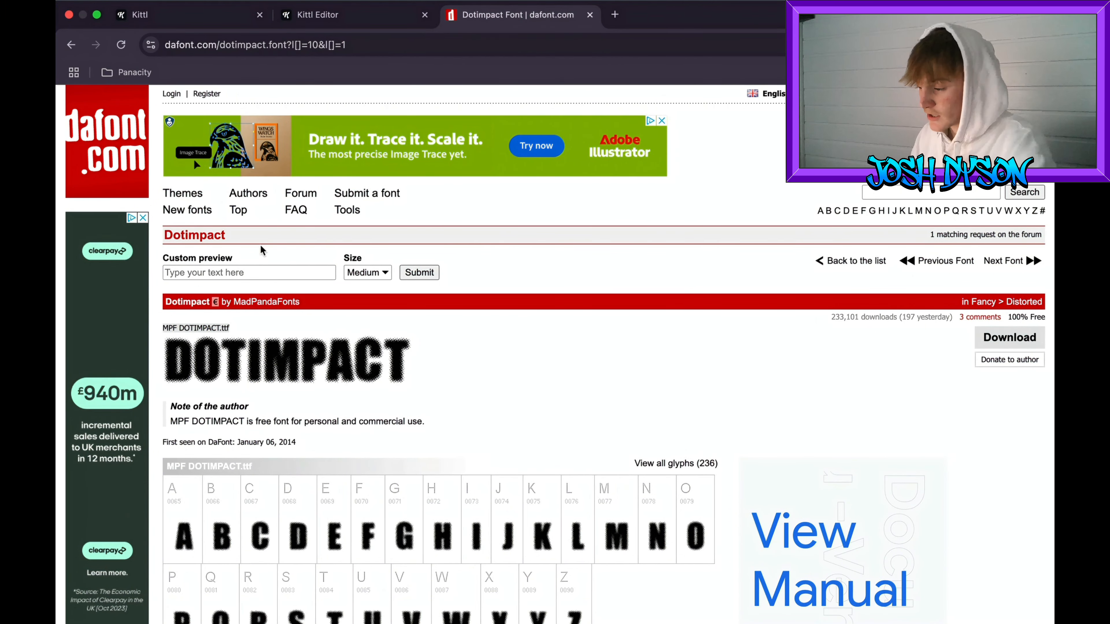
- Preview the text PANACITY in the Dotimpact font and look over its character set
{"action": "left_click", "coordinate": [268, 273]}
{"action": "left_click", "coordinate": [285, 304]}
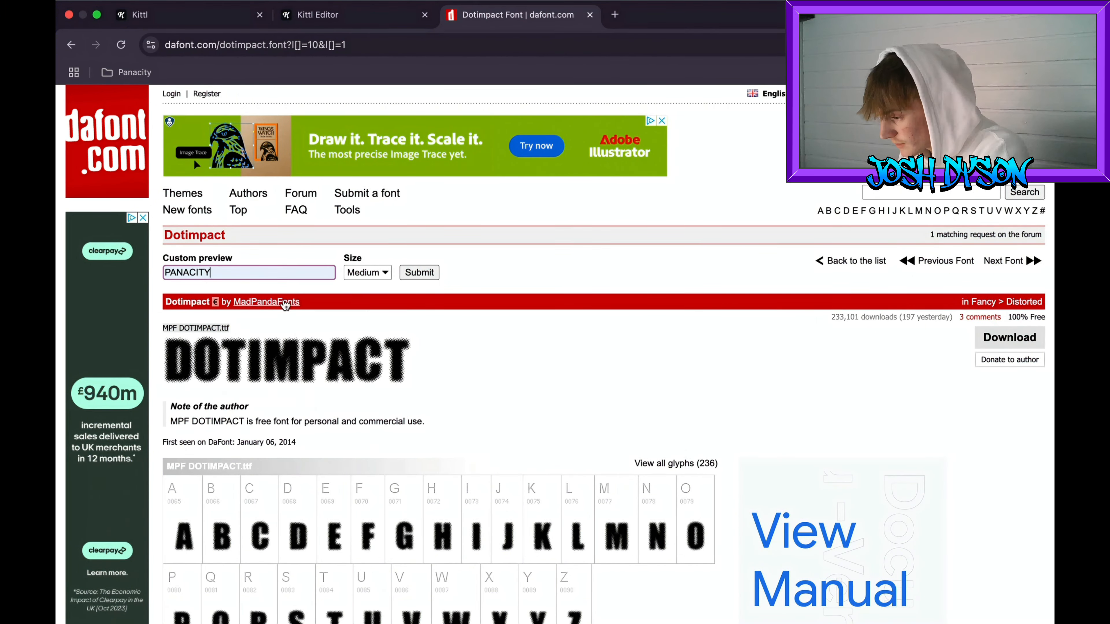
{"action": "key", "text": "Return"}
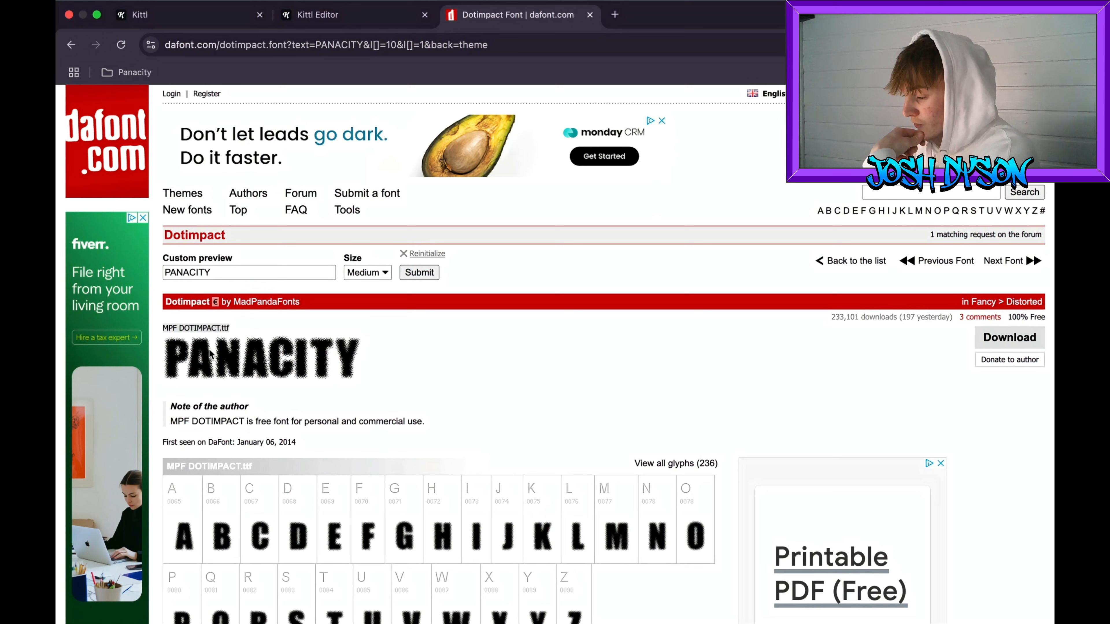
{"action": "scroll", "coordinate": [407, 159], "scroll_direction": "down", "scroll_amount": 9}
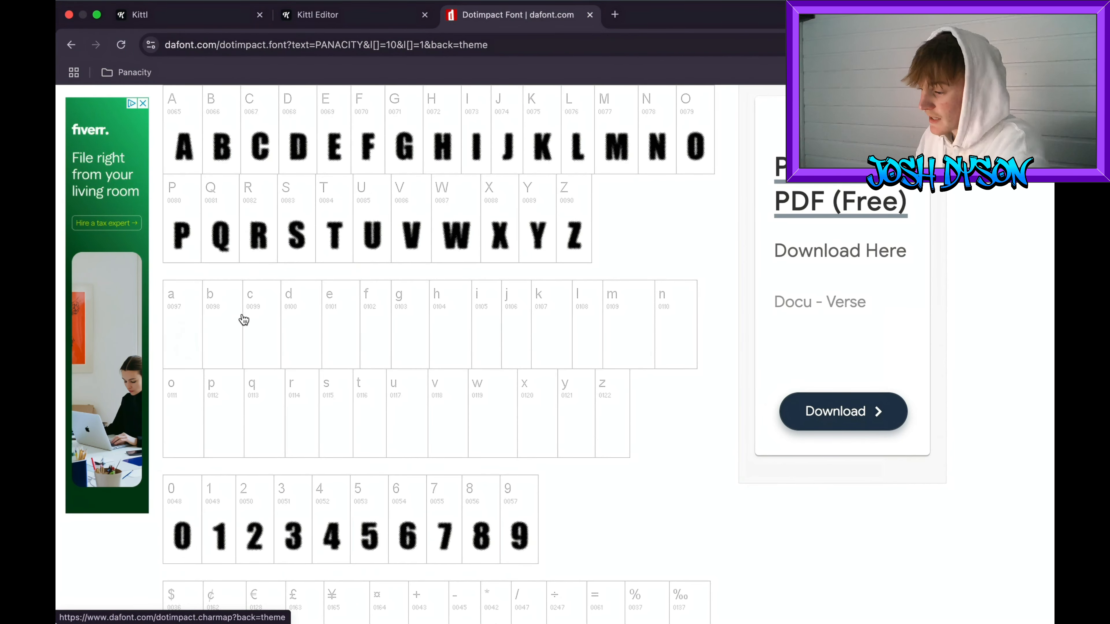
- Download the Dotimpact font and install MPF DOTIMPACT.ttf from the Downloads folder on the computer
{"action": "scroll", "coordinate": [316, 161], "scroll_direction": "up", "scroll_amount": 5}
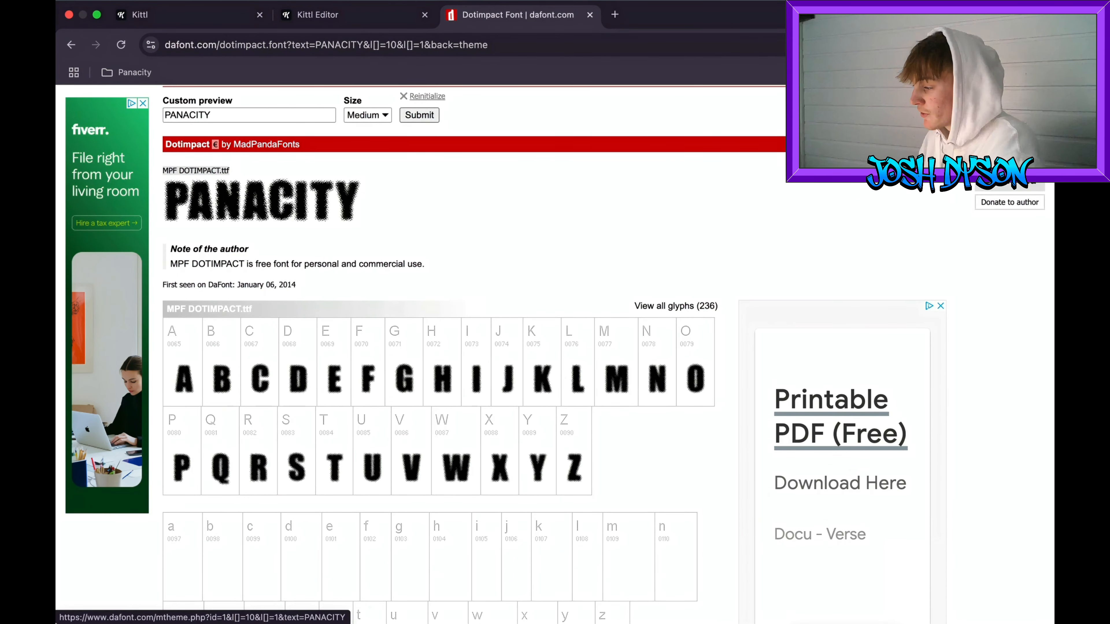
{"action": "left_click", "coordinate": [994, 192]}
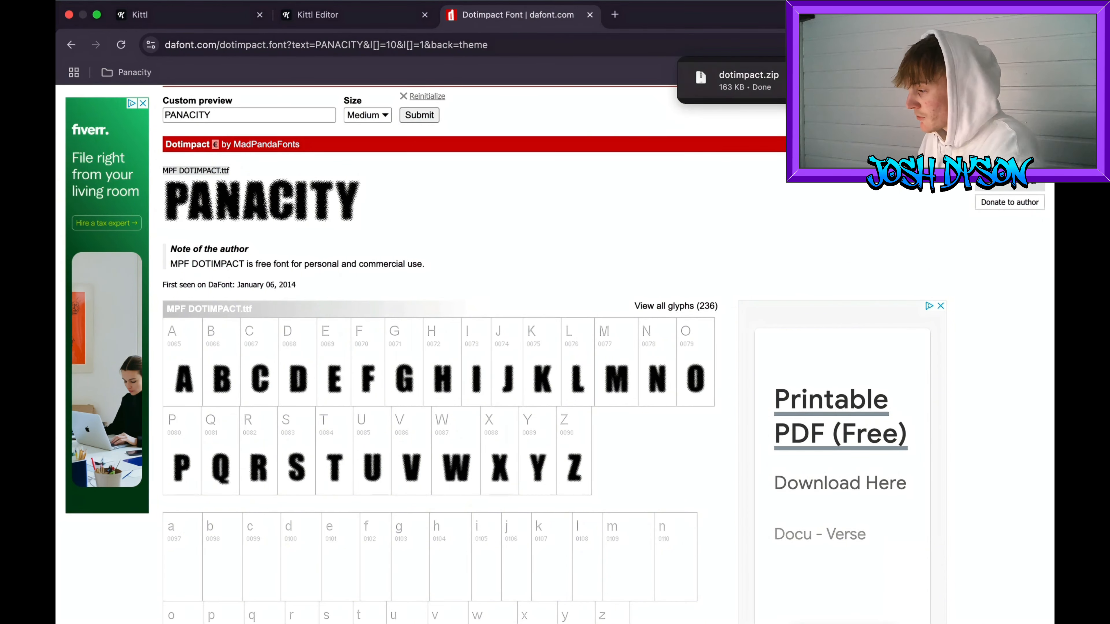
{"action": "left_click", "coordinate": [801, 81]}
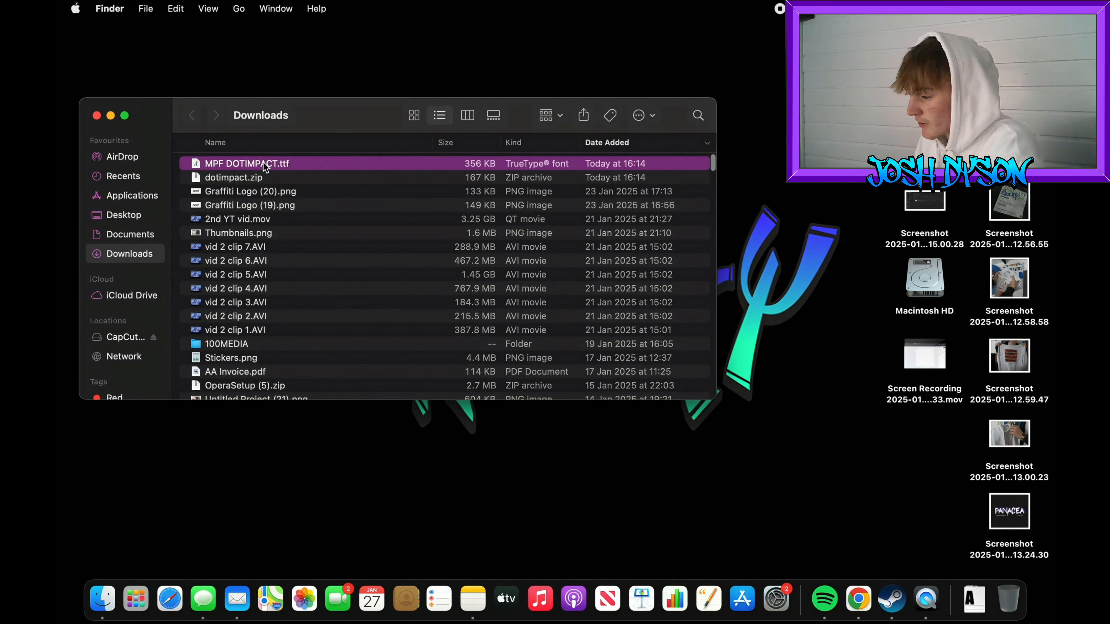
{"action": "double_click", "coordinate": [264, 164]}
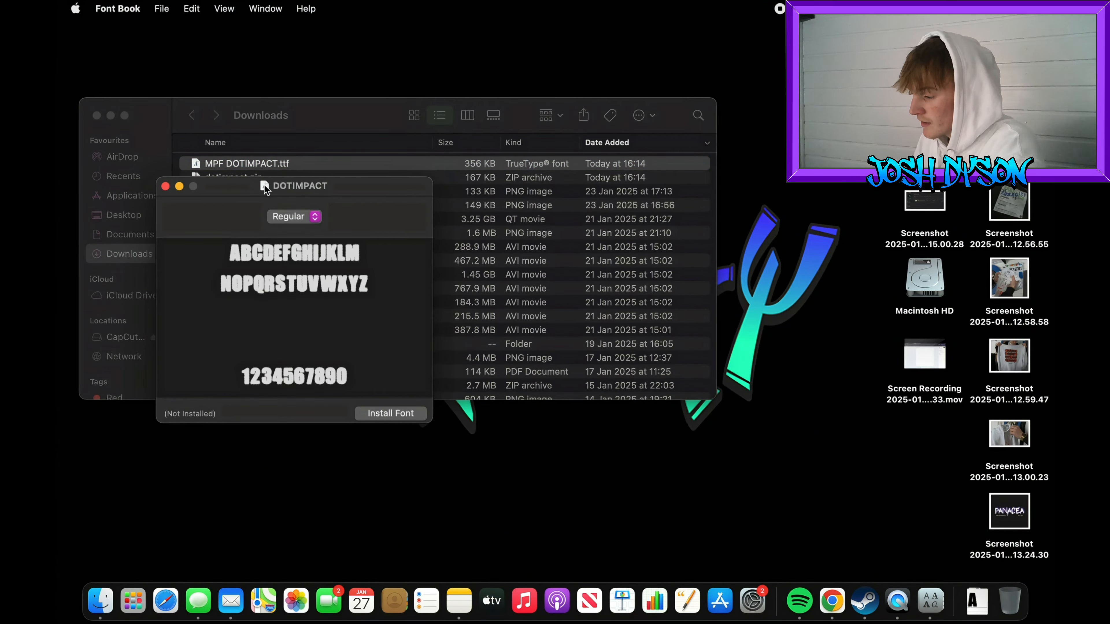
{"action": "left_click", "coordinate": [377, 413]}
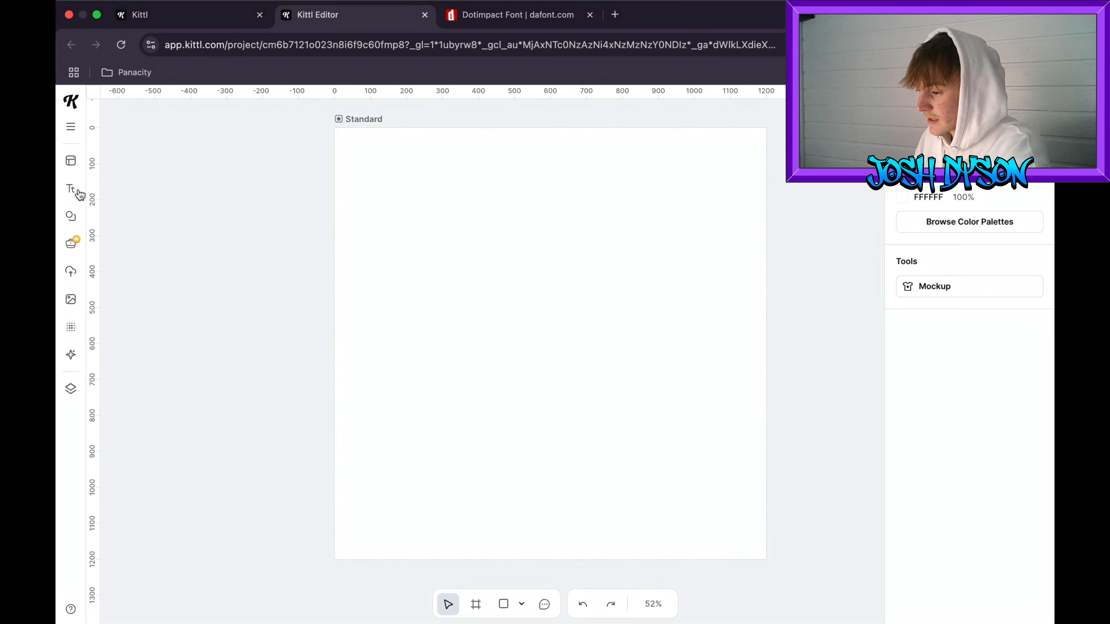
- In the Kittl editor, add a paragraph text and replace its sample content with "panacity"
{"action": "left_click", "coordinate": [77, 192]}
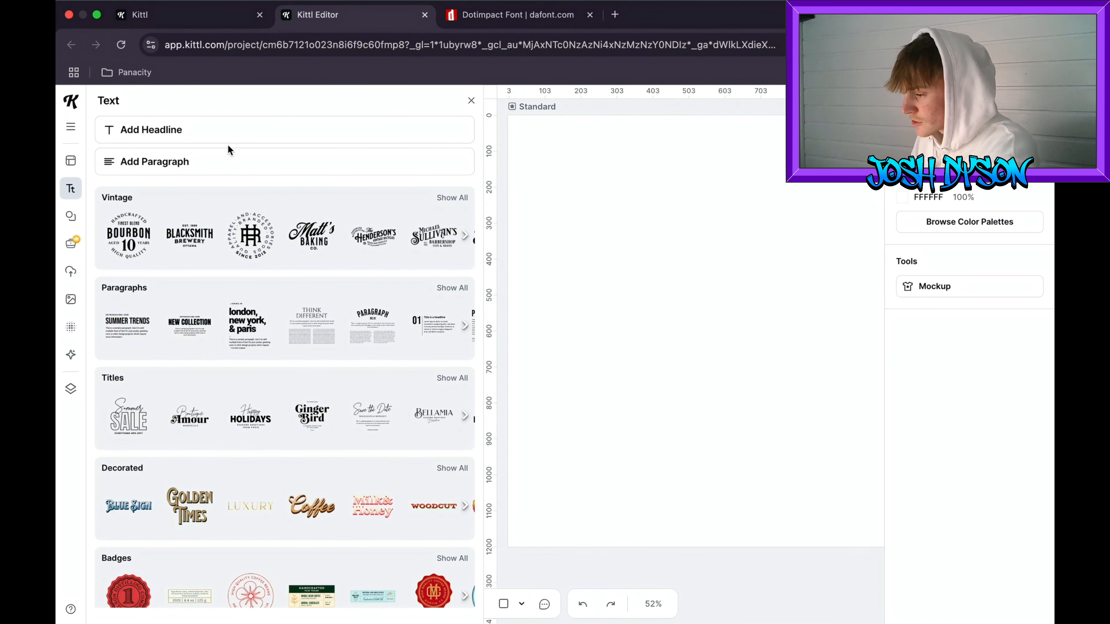
{"action": "left_click", "coordinate": [216, 160]}
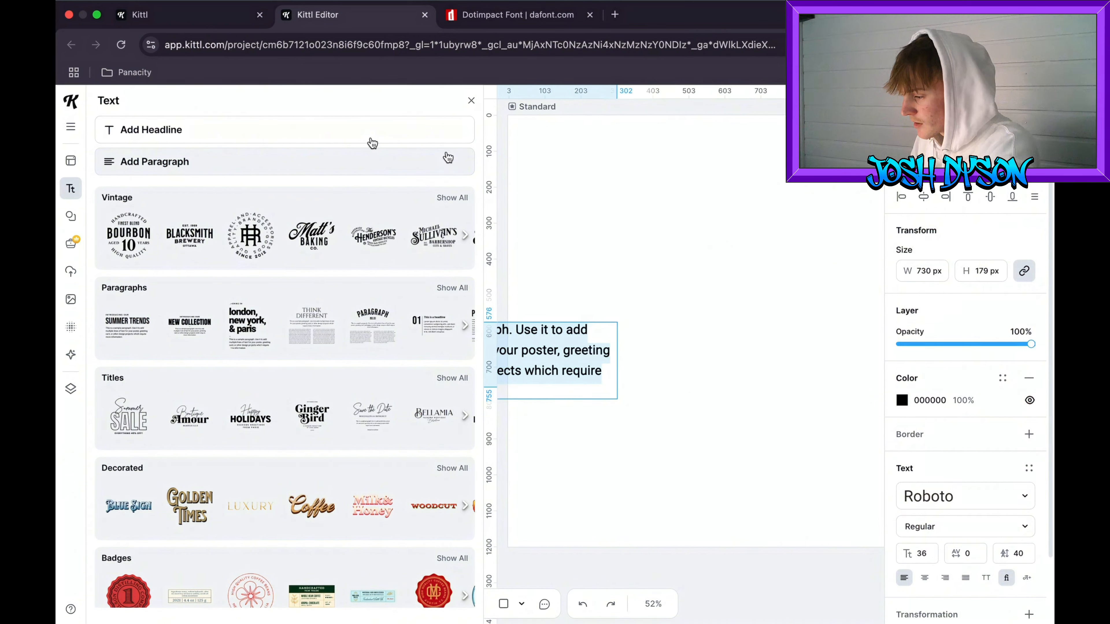
{"action": "left_click", "coordinate": [471, 101]}
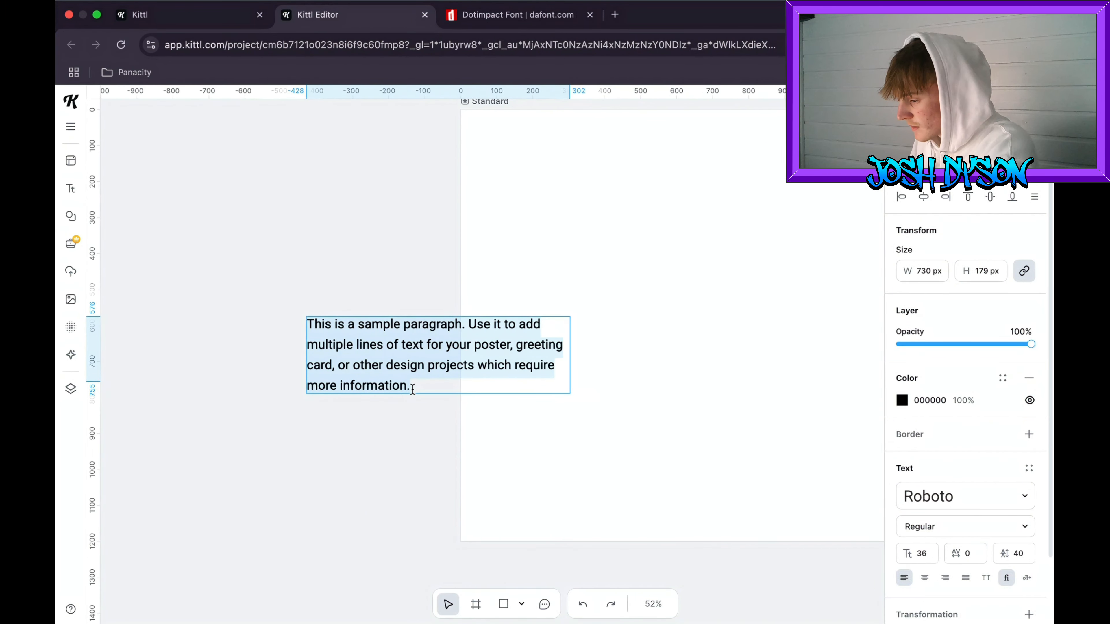
{"action": "left_click_drag", "start_coordinate": [412, 389], "coordinate": [307, 322]}
{"action": "key", "text": "BackSpace"}
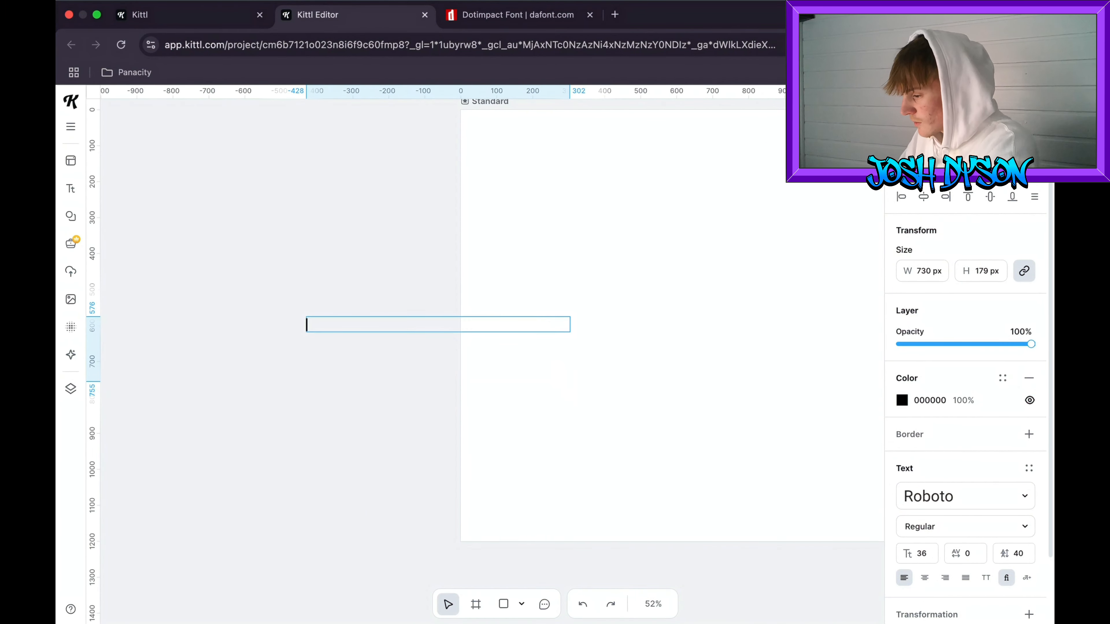
{"action": "type", "text": "poanacity"}
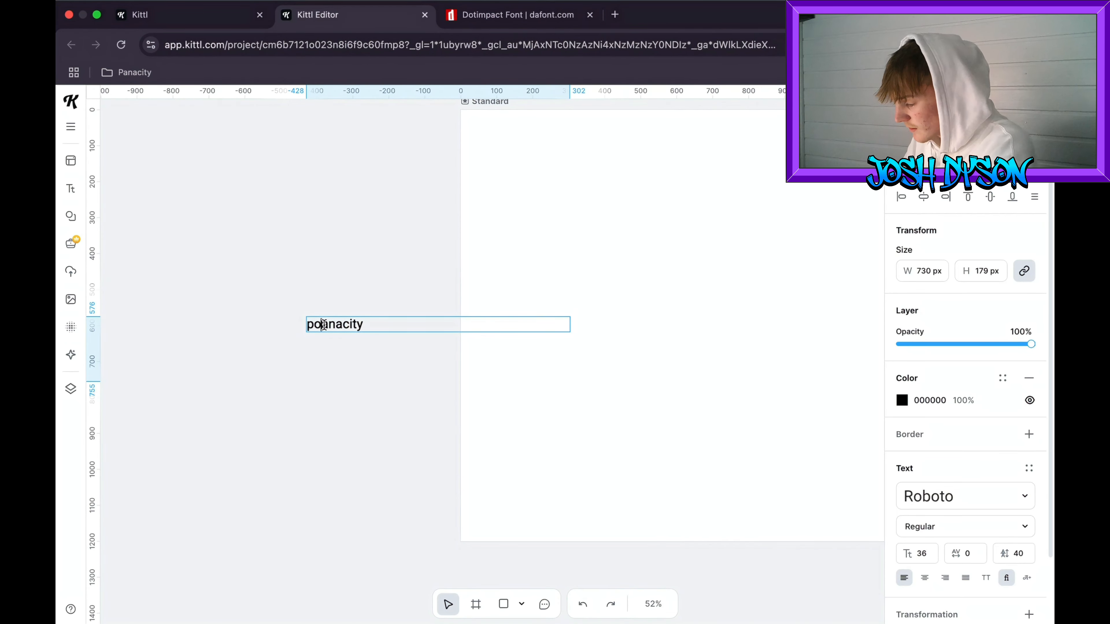
{"action": "key", "text": "BackSpace"}
- Enlarge the panacity text to font size 67, narrow its box to about 257 px and place it on the artboard
{"action": "left_click", "coordinate": [356, 367]}
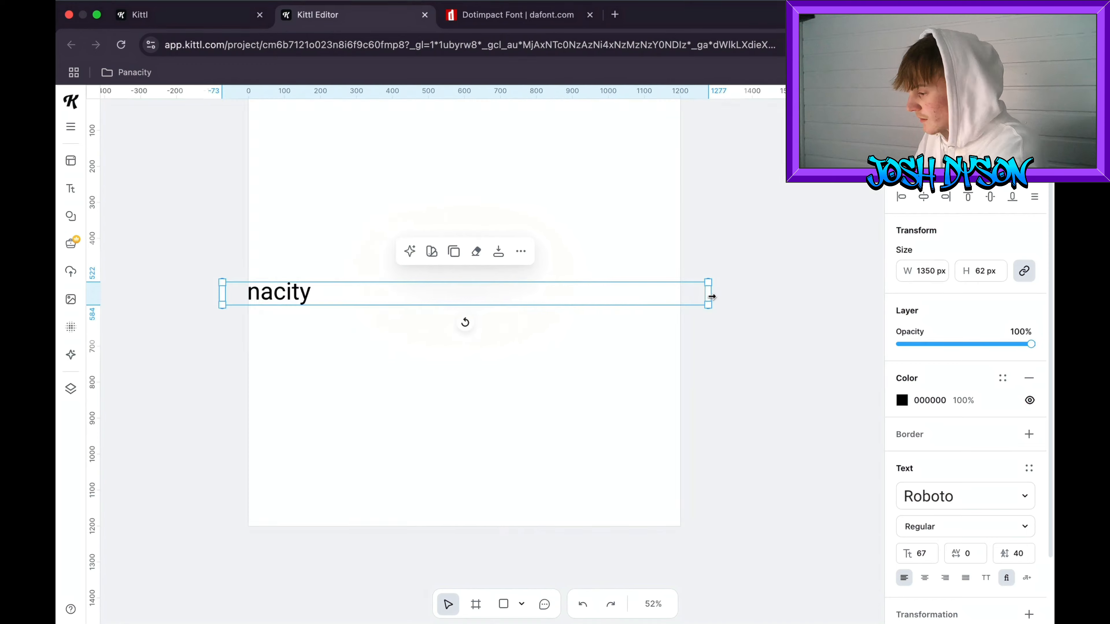
{"action": "left_click_drag", "start_coordinate": [711, 297], "coordinate": [559, 282]}
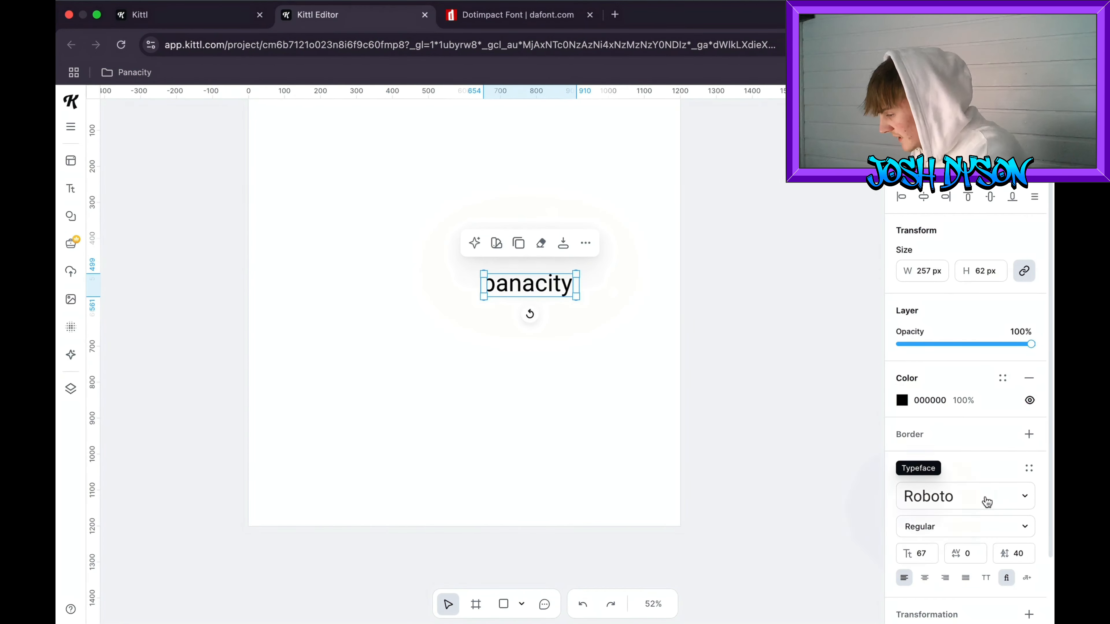
- Upload MPF DOTIMPACT.ttf from Downloads to the font library as a custom typeface with the Regular style
{"action": "left_click", "coordinate": [986, 499]}
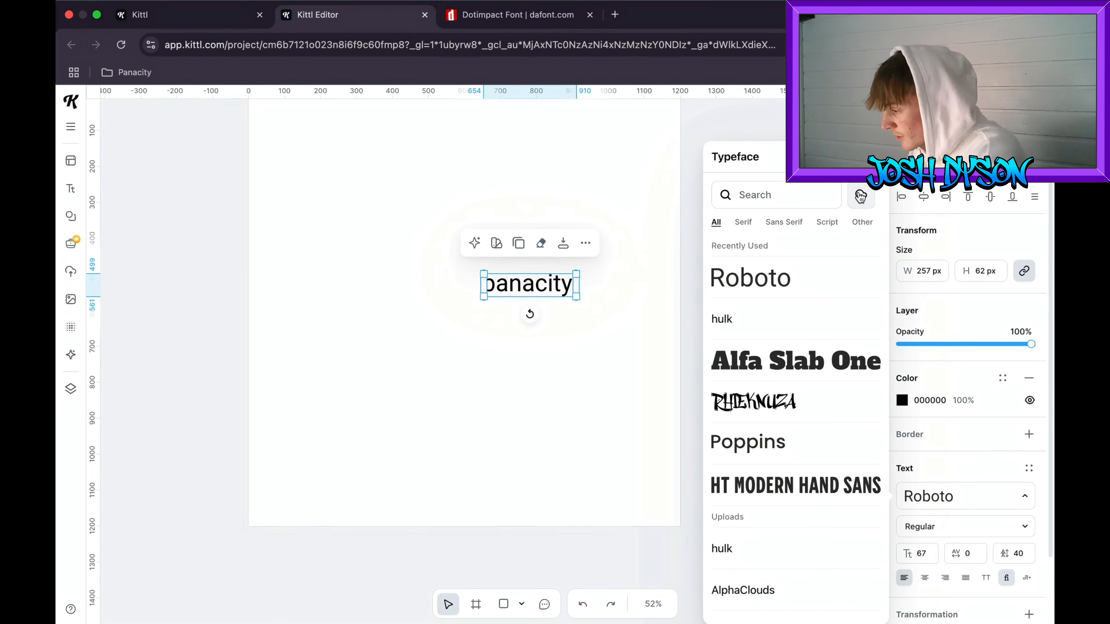
{"action": "left_click", "coordinate": [869, 202]}
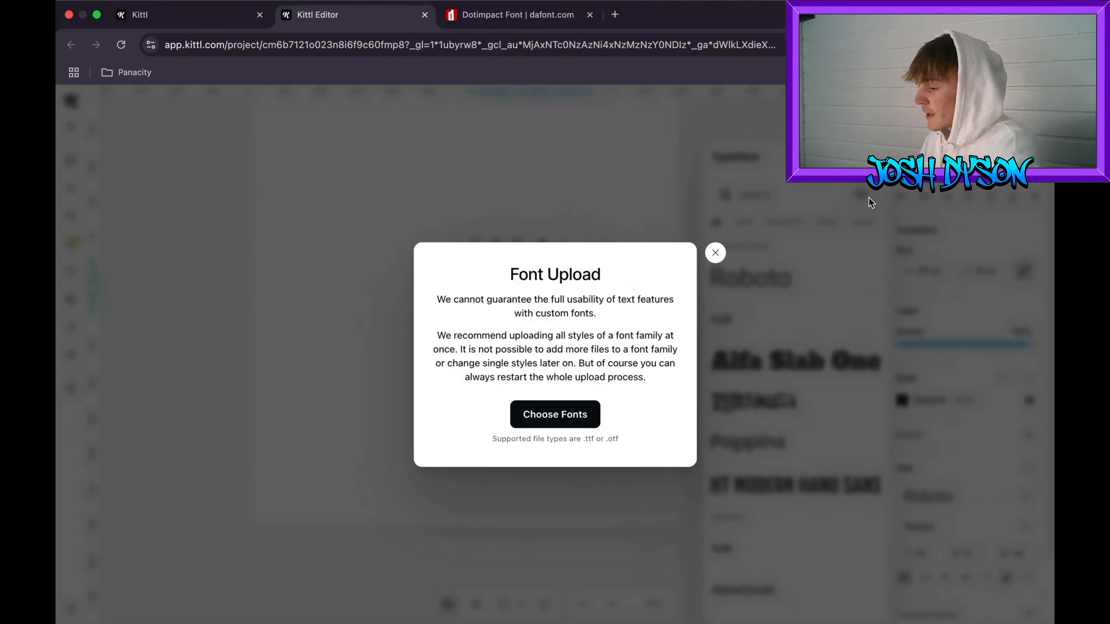
{"action": "left_click", "coordinate": [565, 419]}
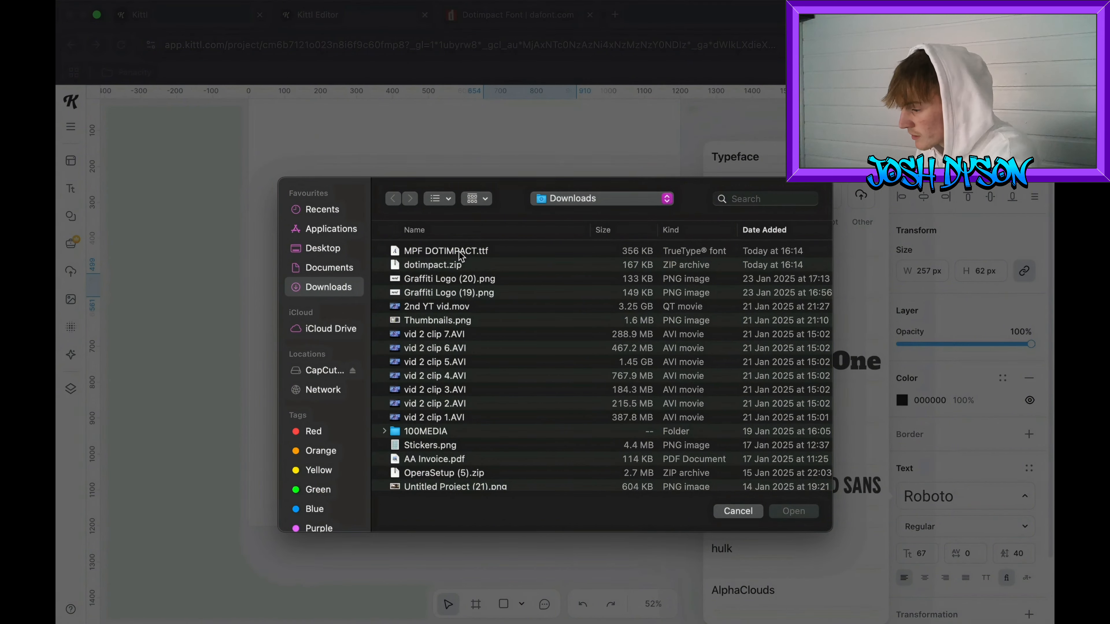
{"action": "double_click", "coordinate": [458, 253]}
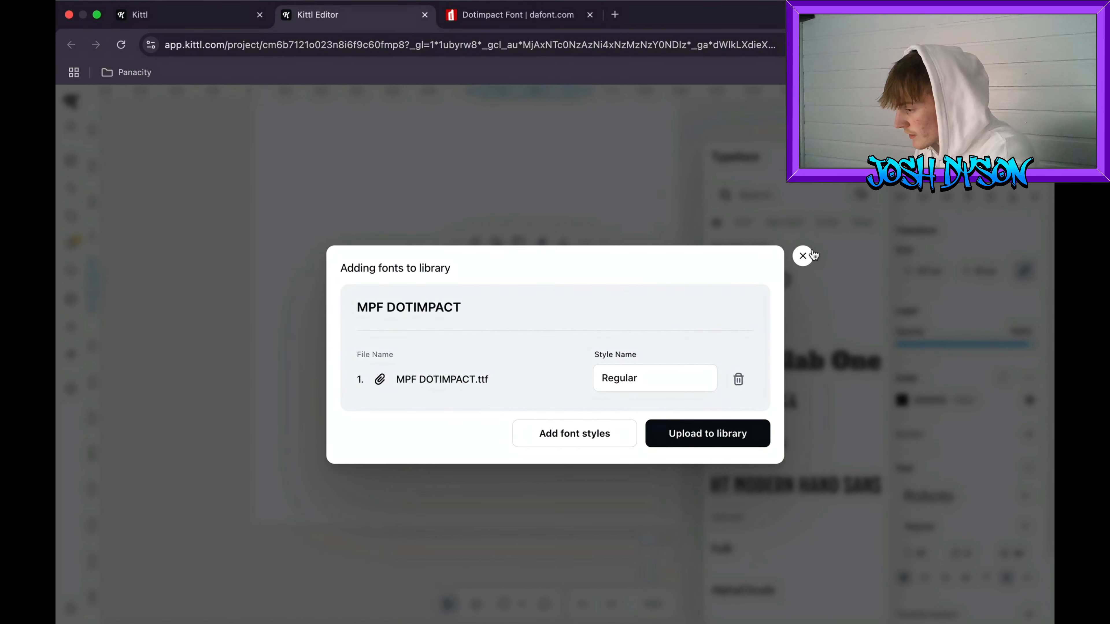
{"action": "left_click", "coordinate": [693, 436]}
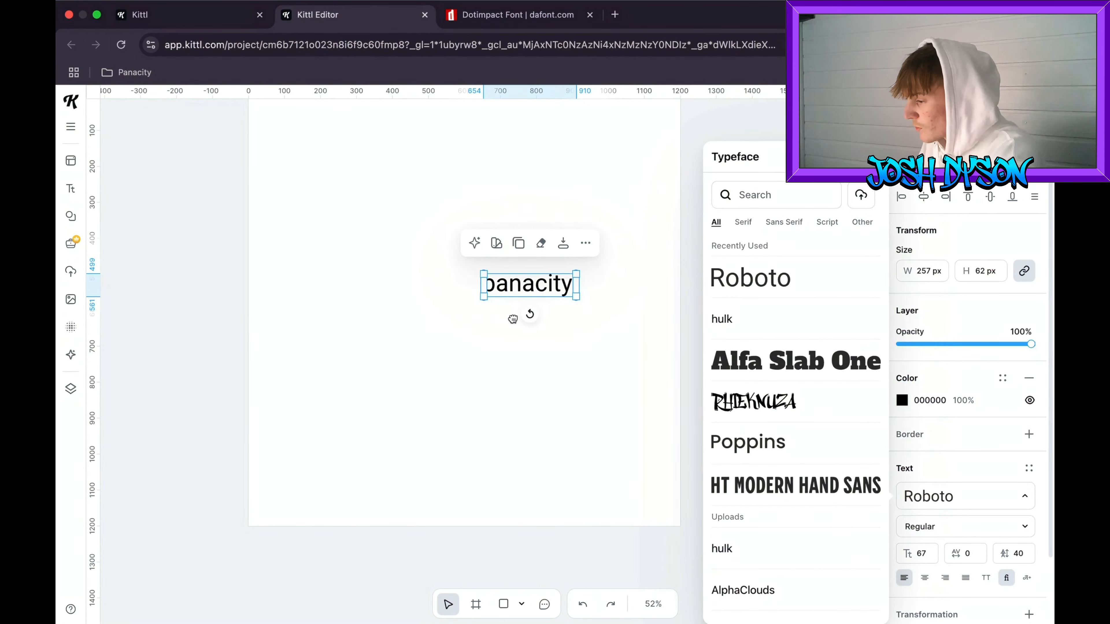
- Search the typefaces for "mp" and try to apply the uploaded MPF DOTIMPACT font to the panacity text
{"action": "left_click", "coordinate": [777, 195]}
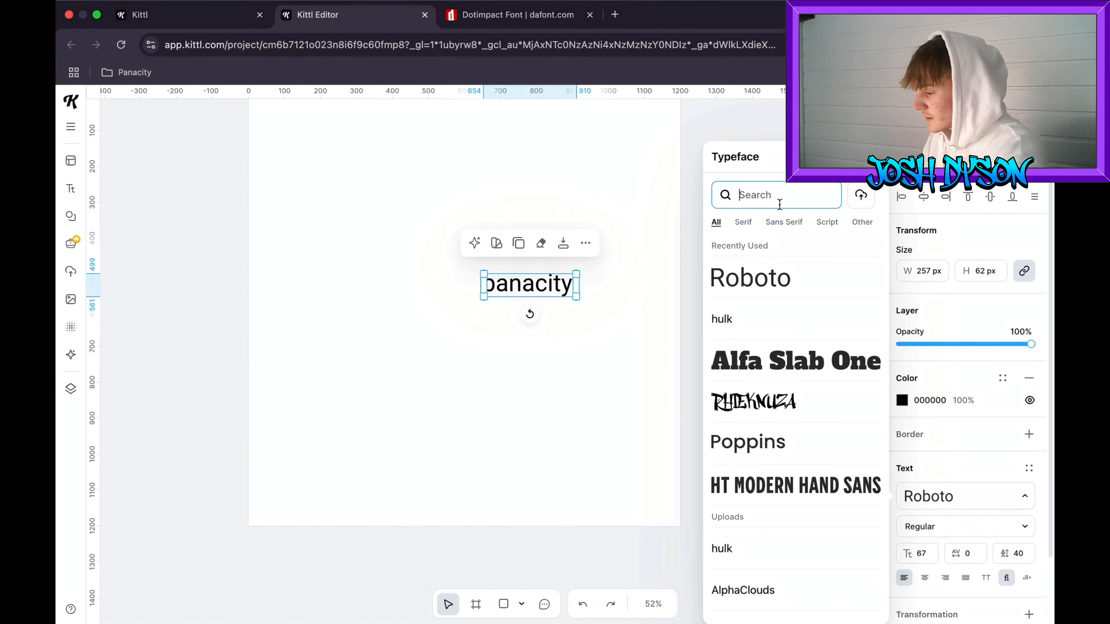
{"action": "type", "text": "m"}
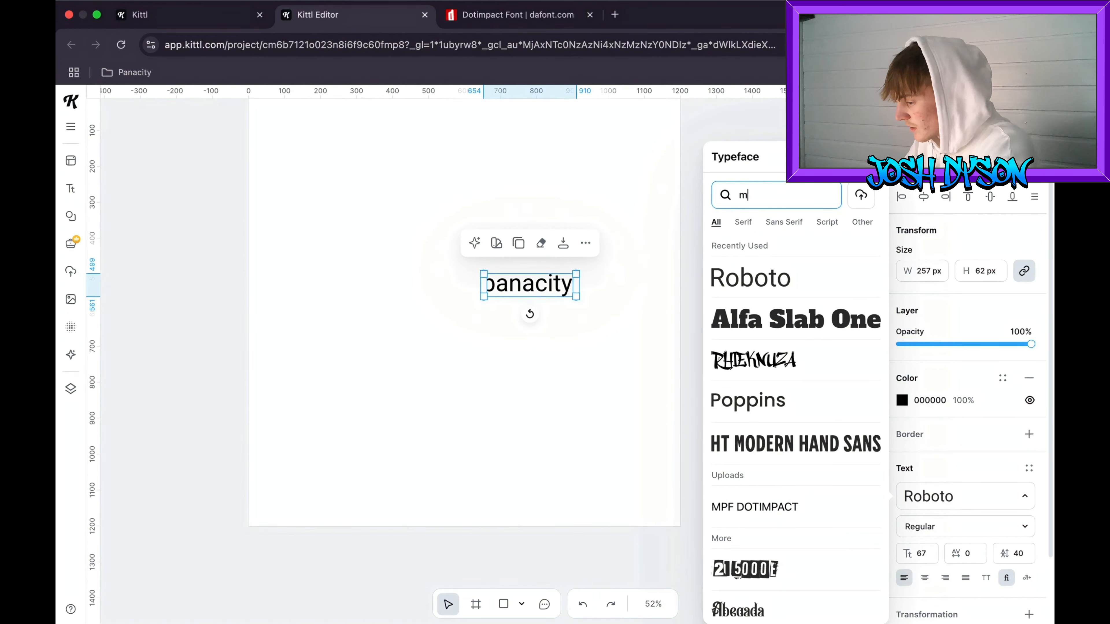
{"action": "type", "text": "p"}
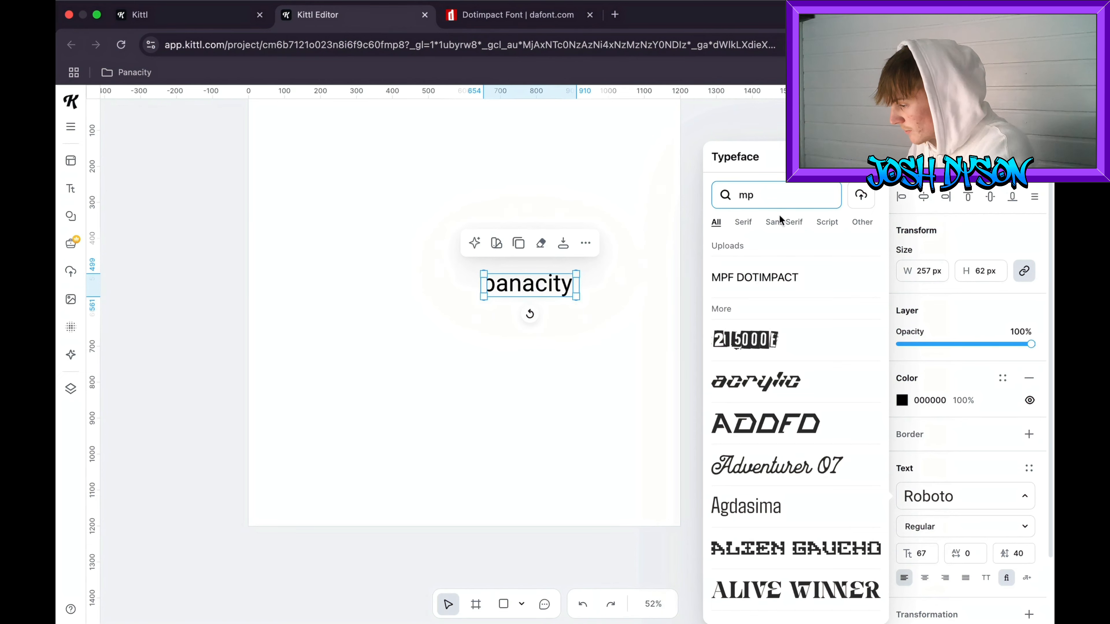
{"action": "left_click", "coordinate": [776, 280]}
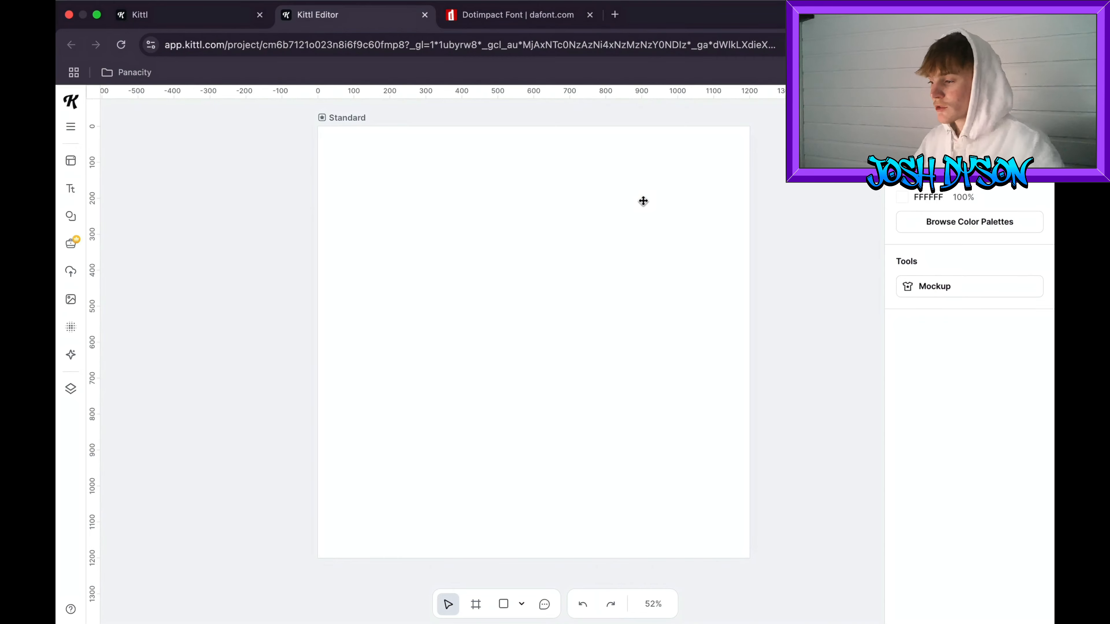
- Return to DaFont and browse the first two pages of Distorted fonts, comparing their PANACITY previews to find another typeface
{"action": "left_click", "coordinate": [552, 13]}
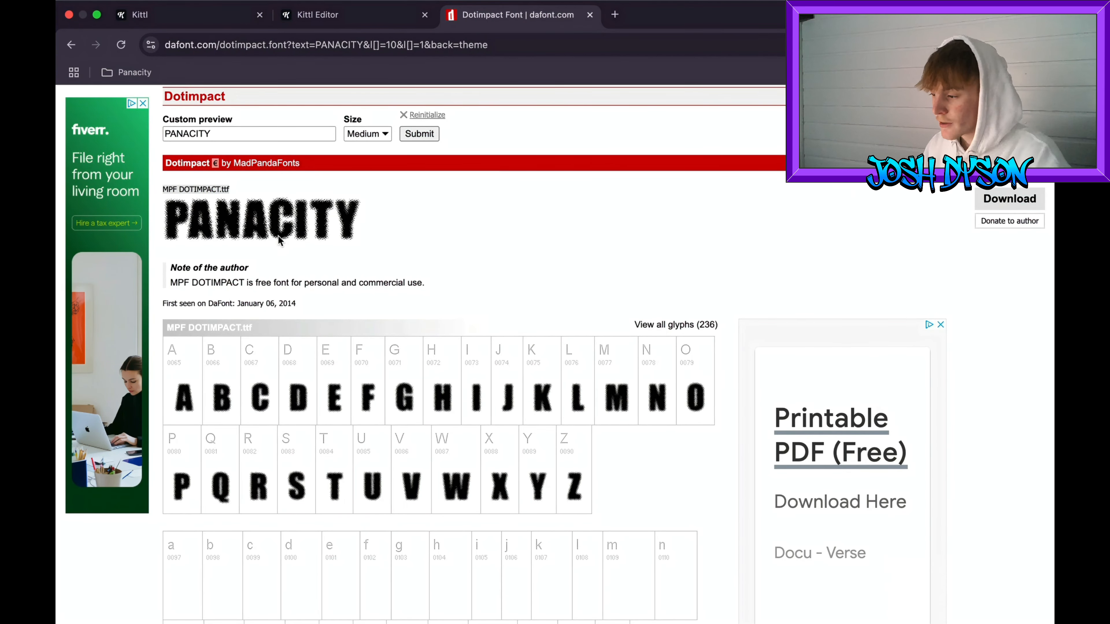
{"action": "scroll", "coordinate": [402, 261], "scroll_direction": "up", "scroll_amount": 3}
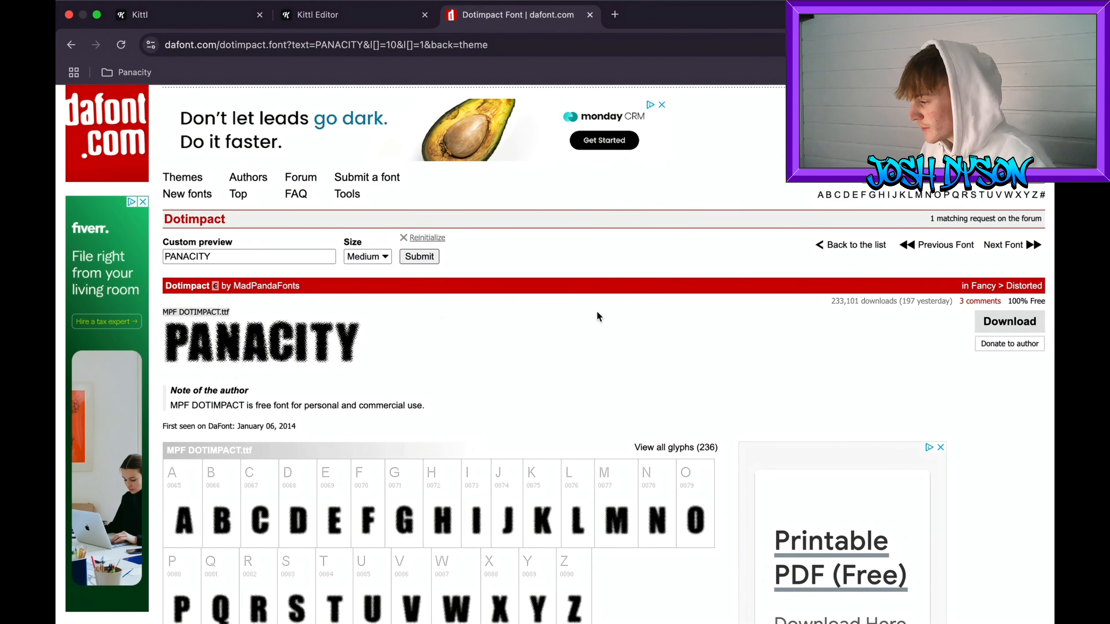
{"action": "left_click", "coordinate": [825, 246]}
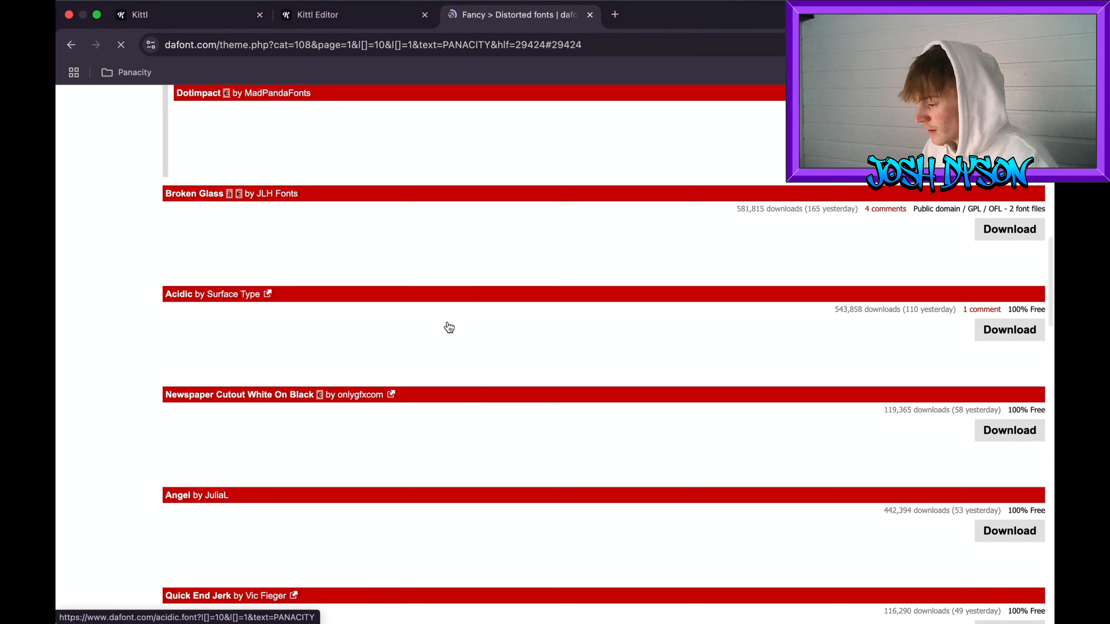
{"action": "scroll", "coordinate": [468, 186], "scroll_direction": "down", "scroll_amount": 4}
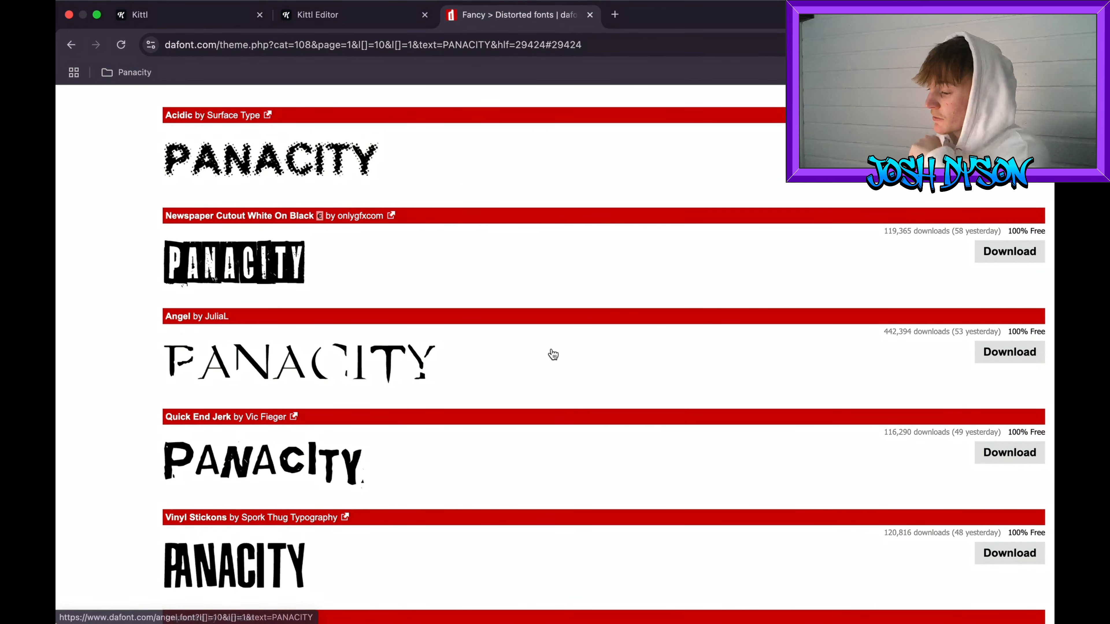
{"action": "scroll", "coordinate": [423, 404], "scroll_direction": "down", "scroll_amount": 10}
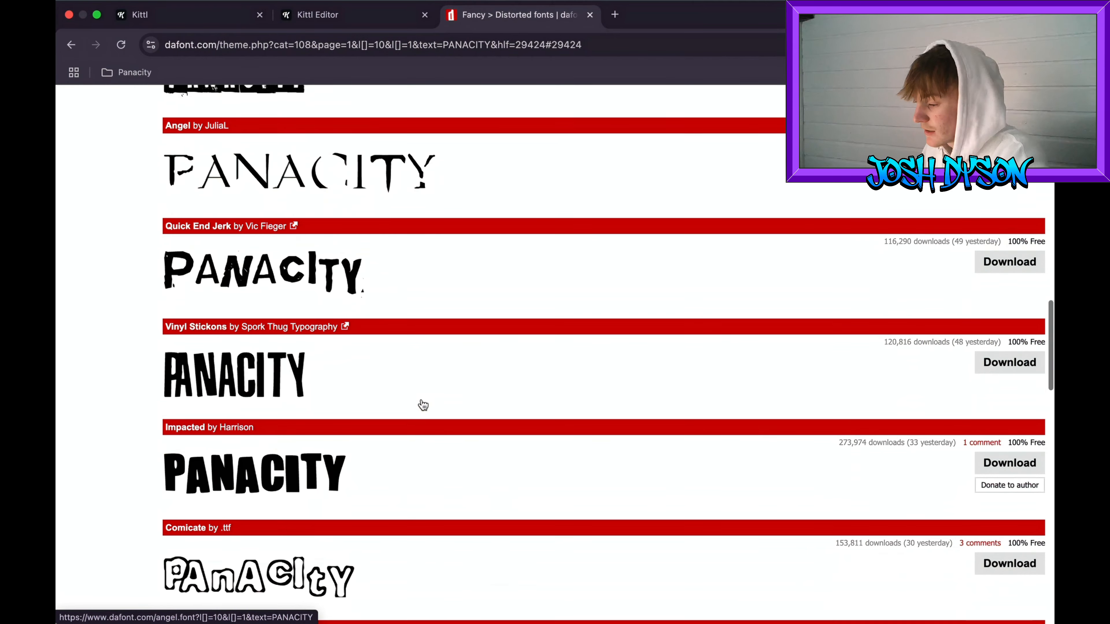
{"action": "scroll", "coordinate": [422, 399], "scroll_direction": "down", "scroll_amount": 5}
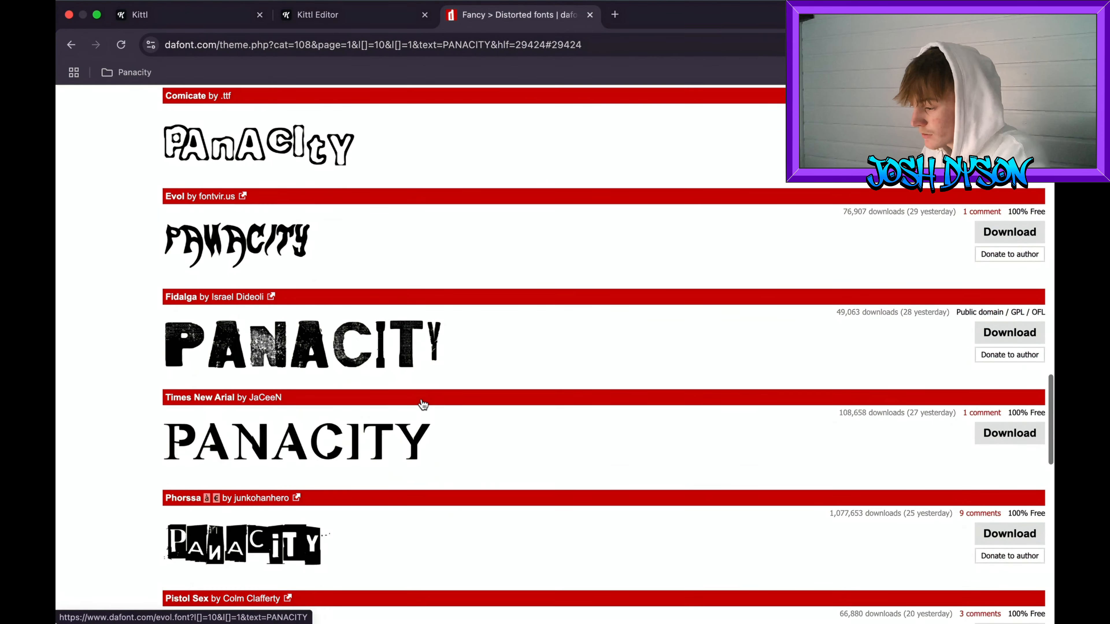
{"action": "scroll", "coordinate": [421, 399], "scroll_direction": "down", "scroll_amount": 15}
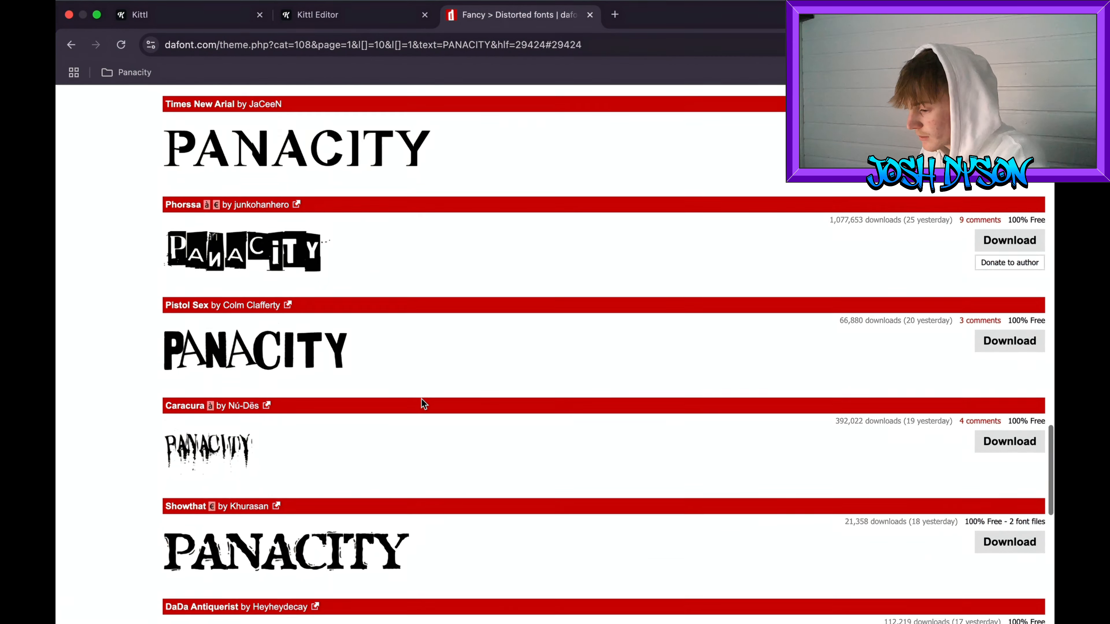
{"action": "scroll", "coordinate": [400, 448], "scroll_direction": "up", "scroll_amount": 7}
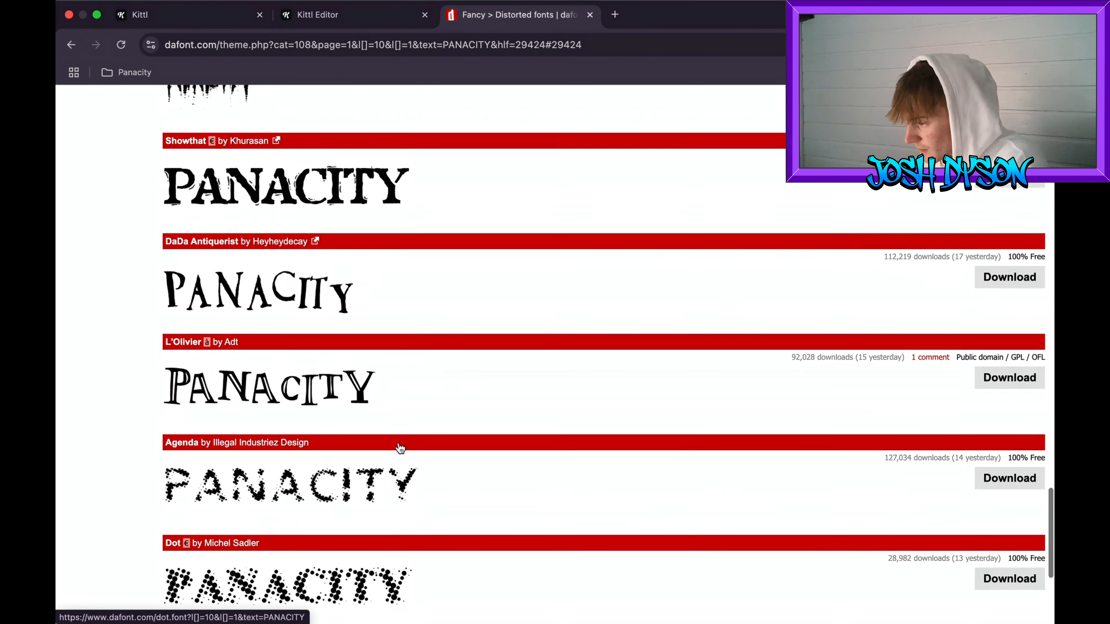
{"action": "scroll", "coordinate": [399, 444], "scroll_direction": "up", "scroll_amount": 1}
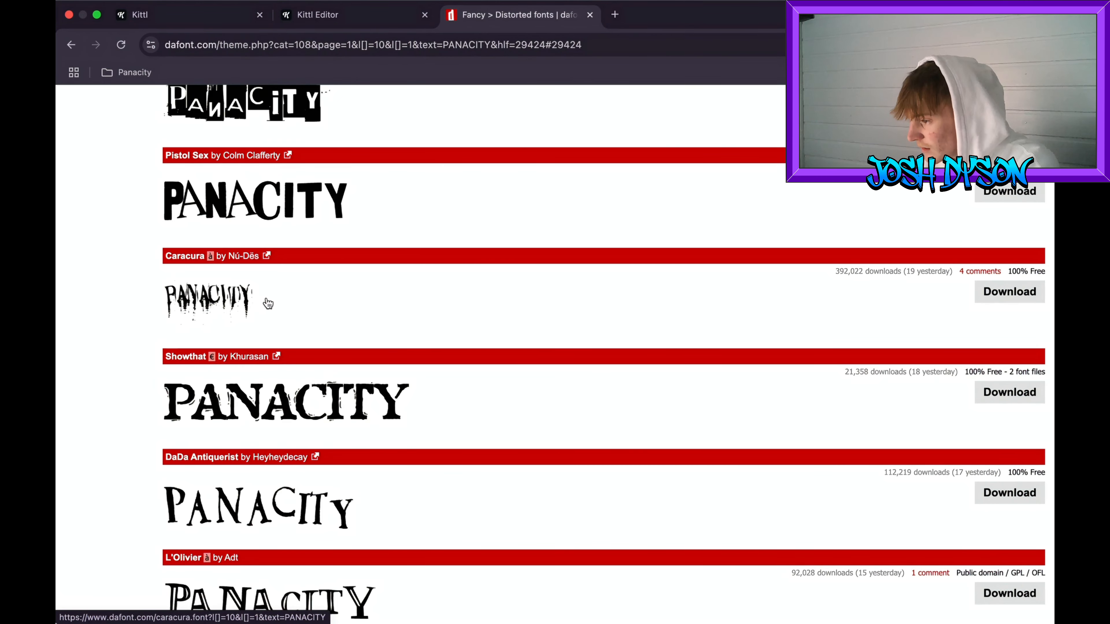
{"action": "scroll", "coordinate": [268, 303], "scroll_direction": "up", "scroll_amount": 7}
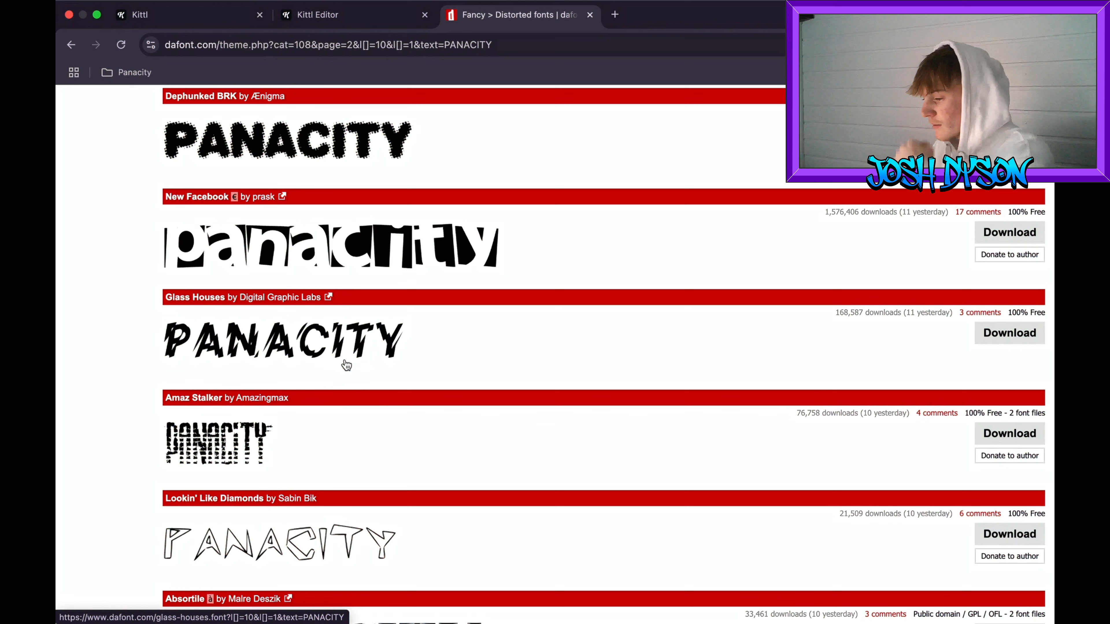
{"action": "scroll", "coordinate": [412, 339], "scroll_direction": "down", "scroll_amount": 12}
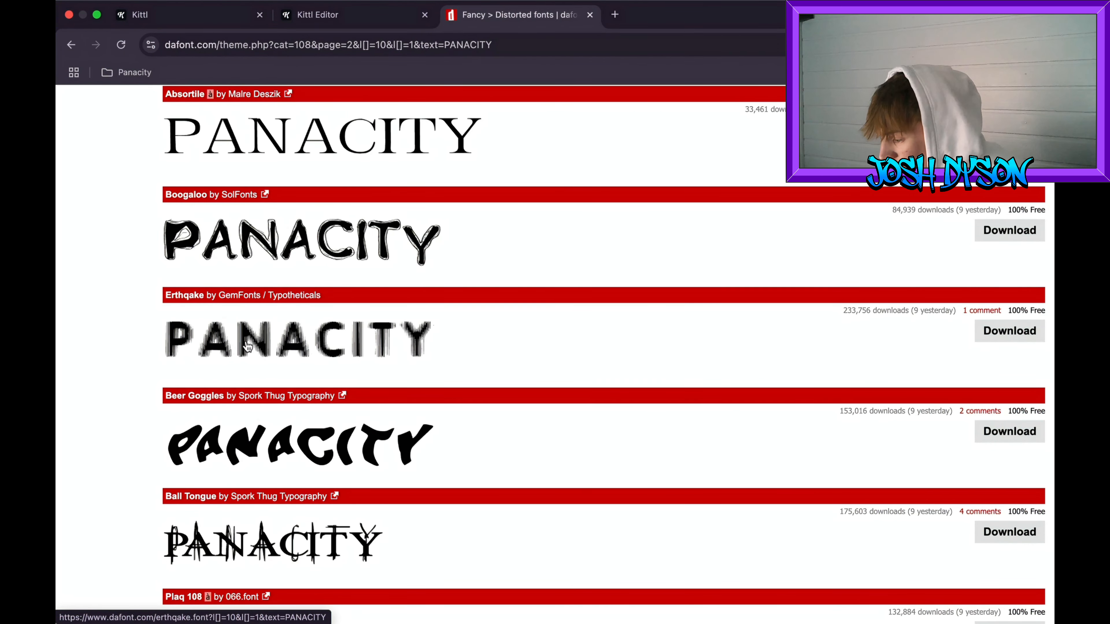
- Download the Erthqake font, extract erthqake.zip in Downloads and install ERTHQAKE.TTF on the computer
{"action": "left_click", "coordinate": [1010, 331]}
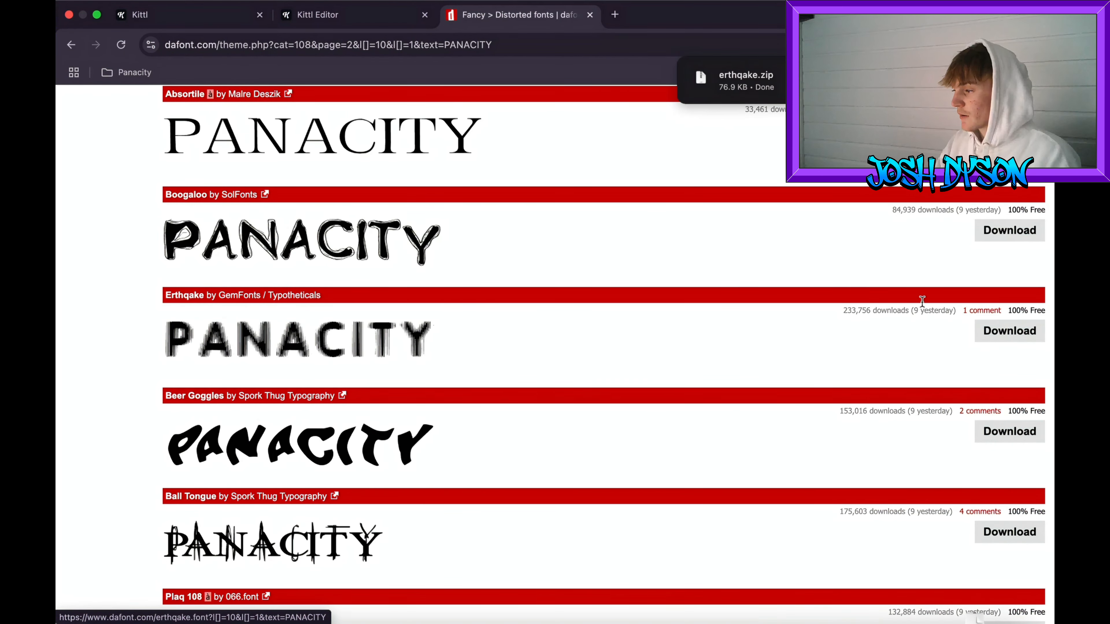
{"action": "left_click", "coordinate": [782, 87]}
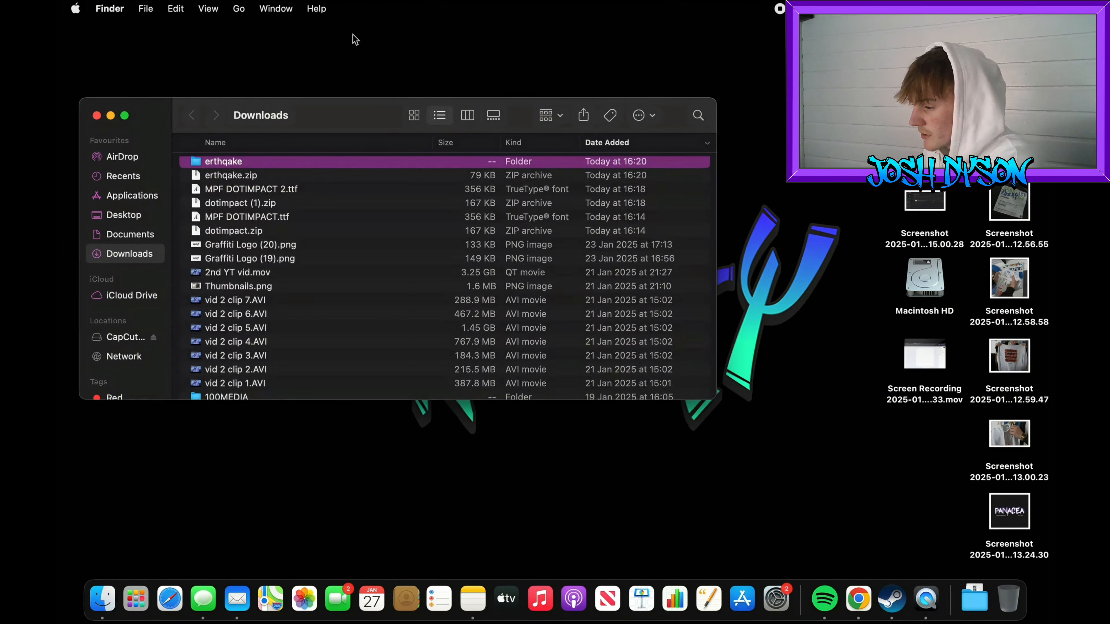
{"action": "double_click", "coordinate": [251, 178]}
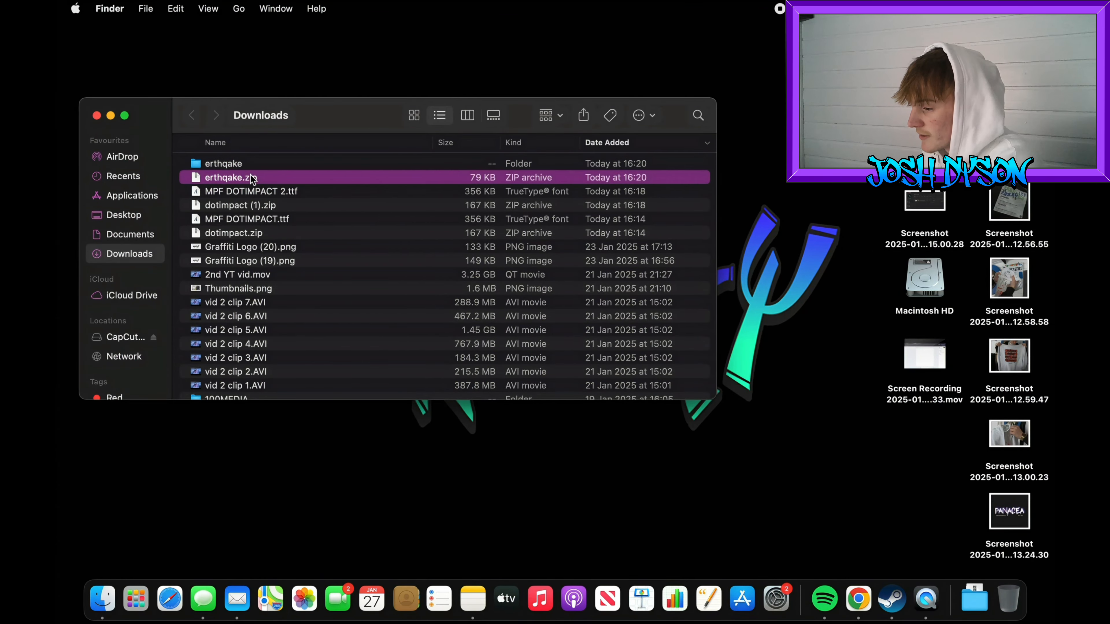
{"action": "double_click", "coordinate": [267, 164]}
{"action": "double_click", "coordinate": [268, 164]}
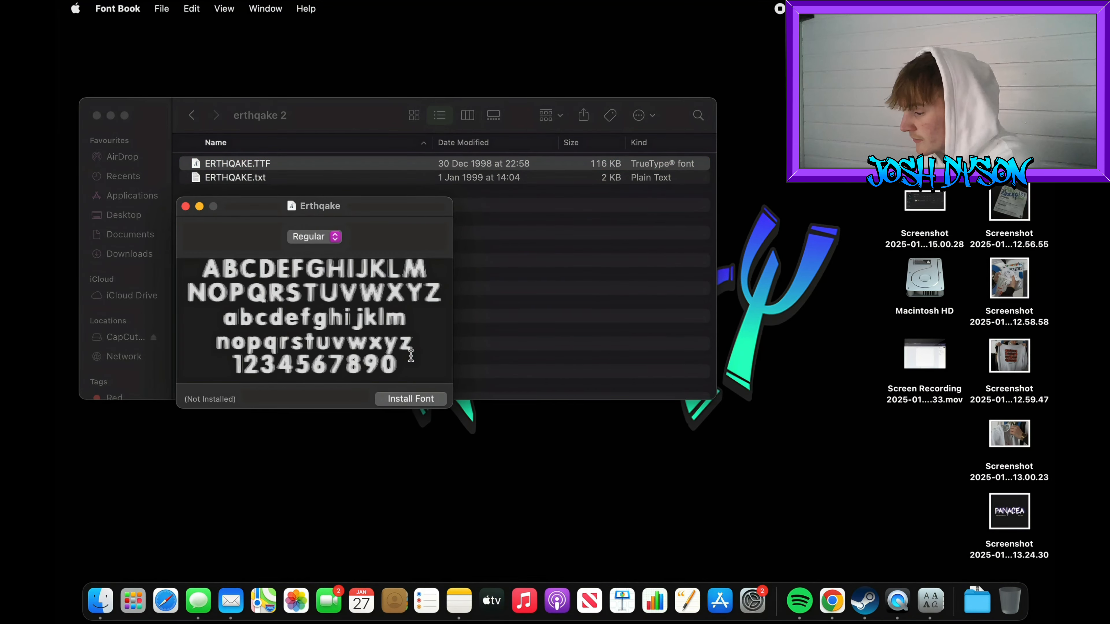
{"action": "left_click", "coordinate": [404, 399]}
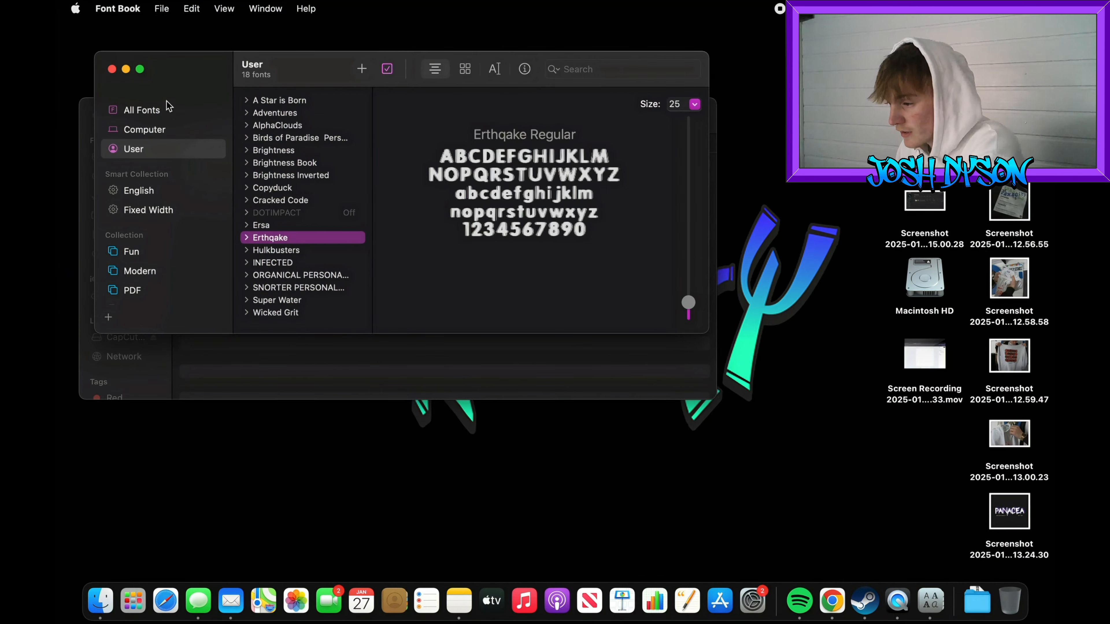
{"action": "left_click", "coordinate": [112, 69]}
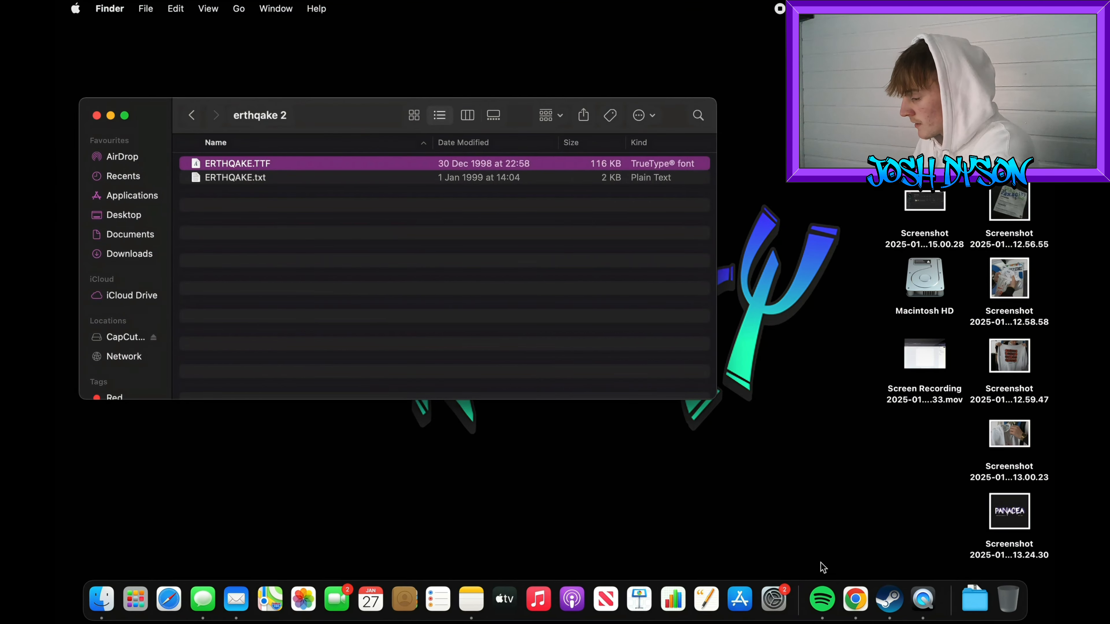
- Switch back to the Kittl editor, add a paragraph text and replace its sample content with "PANACITY"
{"action": "left_click", "coordinate": [855, 599]}
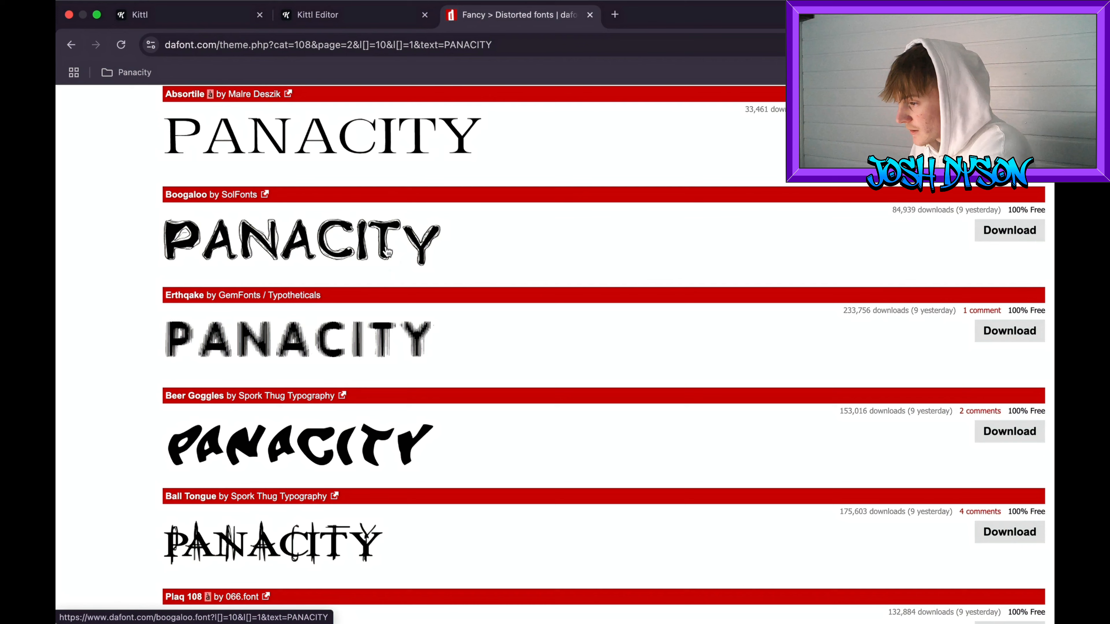
{"action": "left_click", "coordinate": [372, 15]}
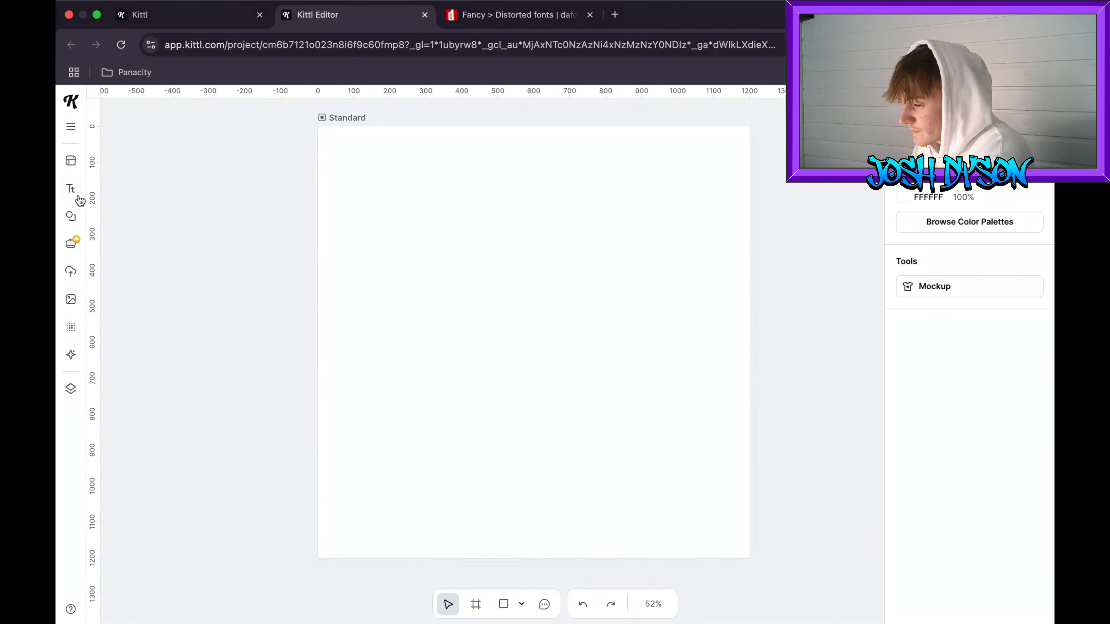
{"action": "left_click", "coordinate": [71, 189]}
{"action": "left_click", "coordinate": [145, 159]}
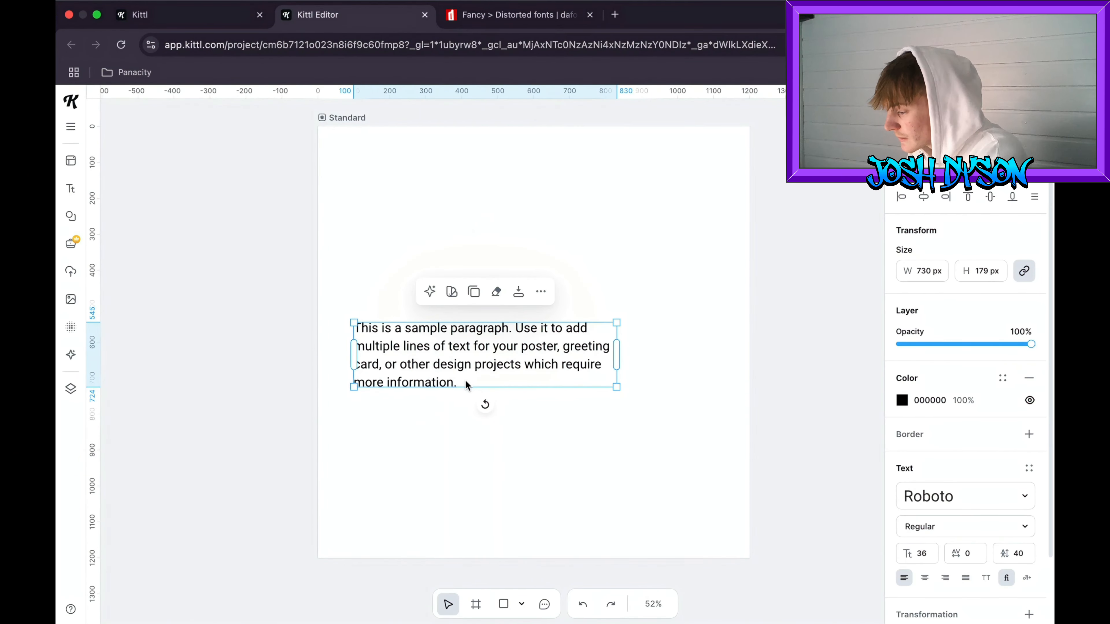
{"action": "double_click", "coordinate": [458, 386]}
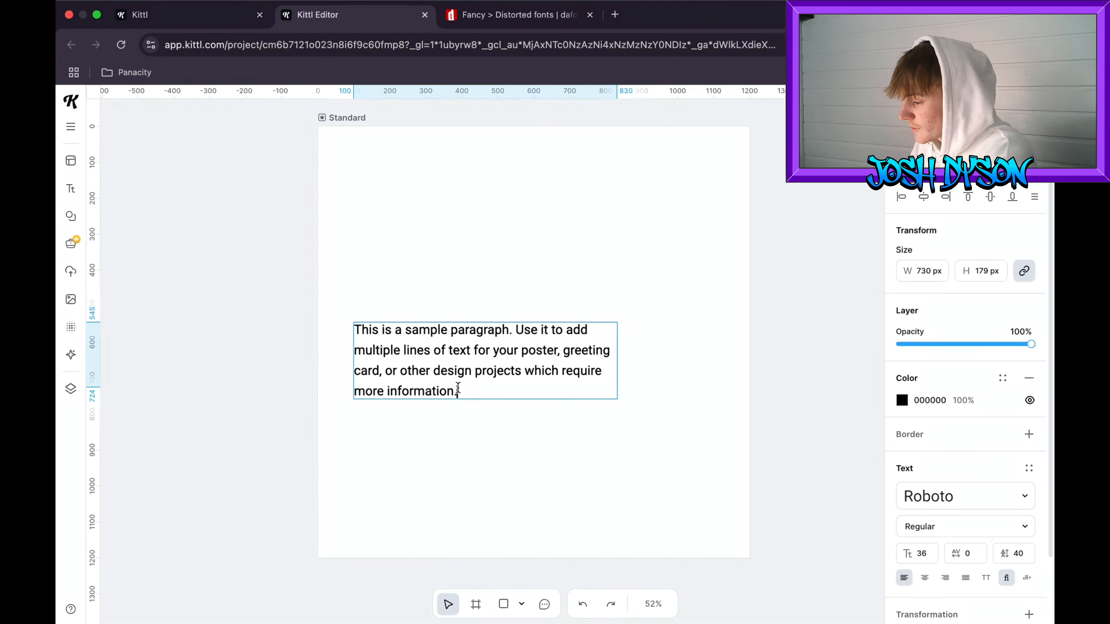
{"action": "left_click_drag", "start_coordinate": [458, 389], "coordinate": [350, 326]}
{"action": "key", "text": "BackSpace"}
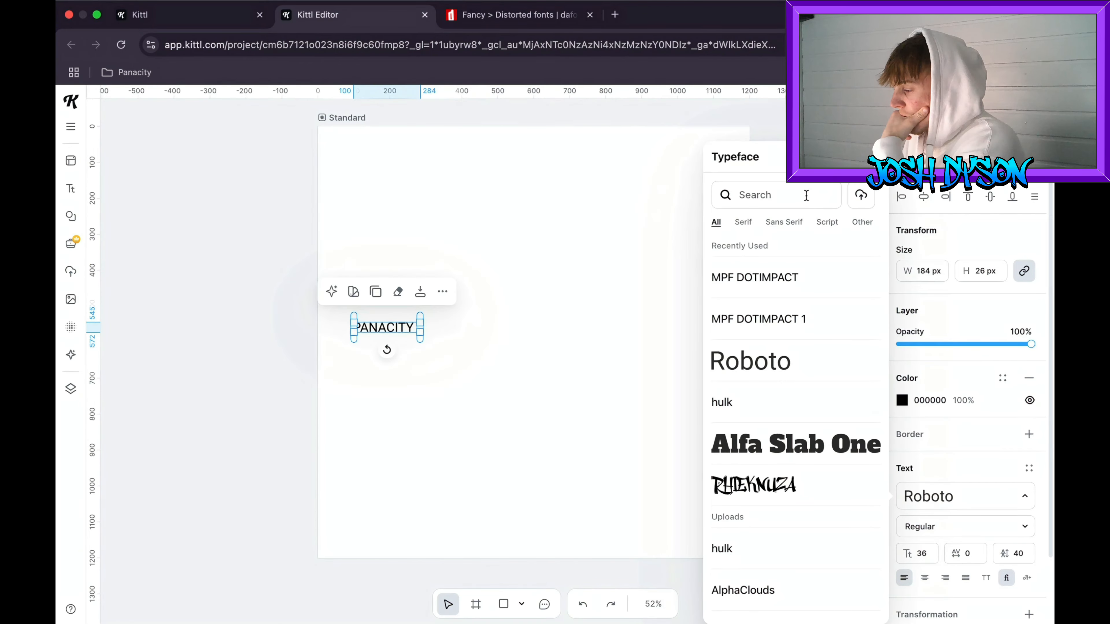
- Upload ERTHQAKE.TTF from the erthqake 2 folder in Downloads to the font library with the Regular style
{"action": "left_click", "coordinate": [861, 196]}
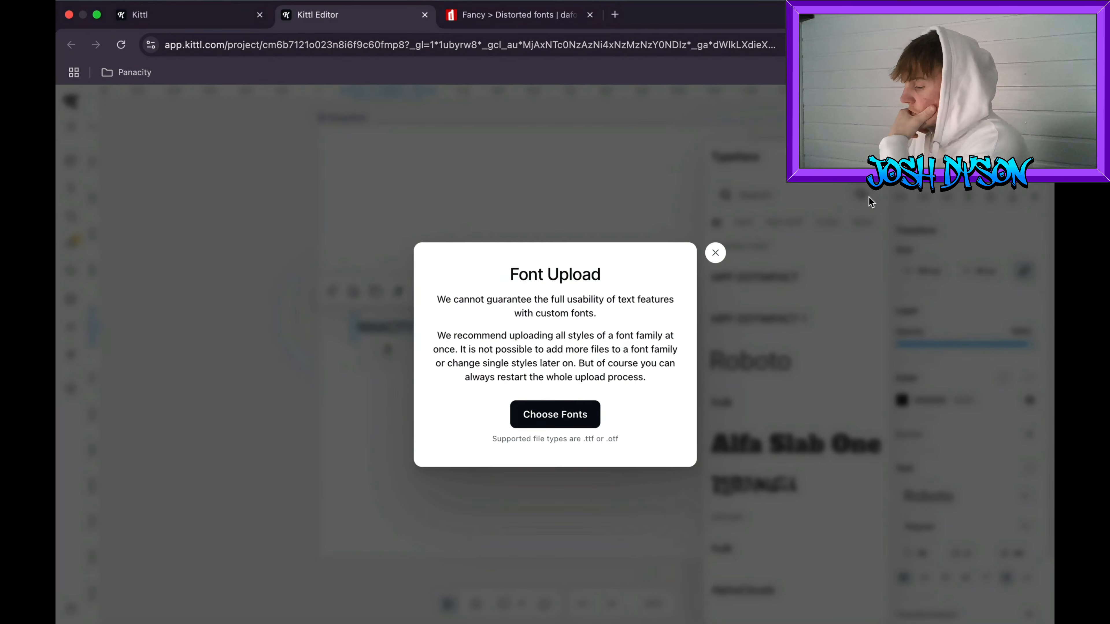
{"action": "left_click", "coordinate": [576, 424]}
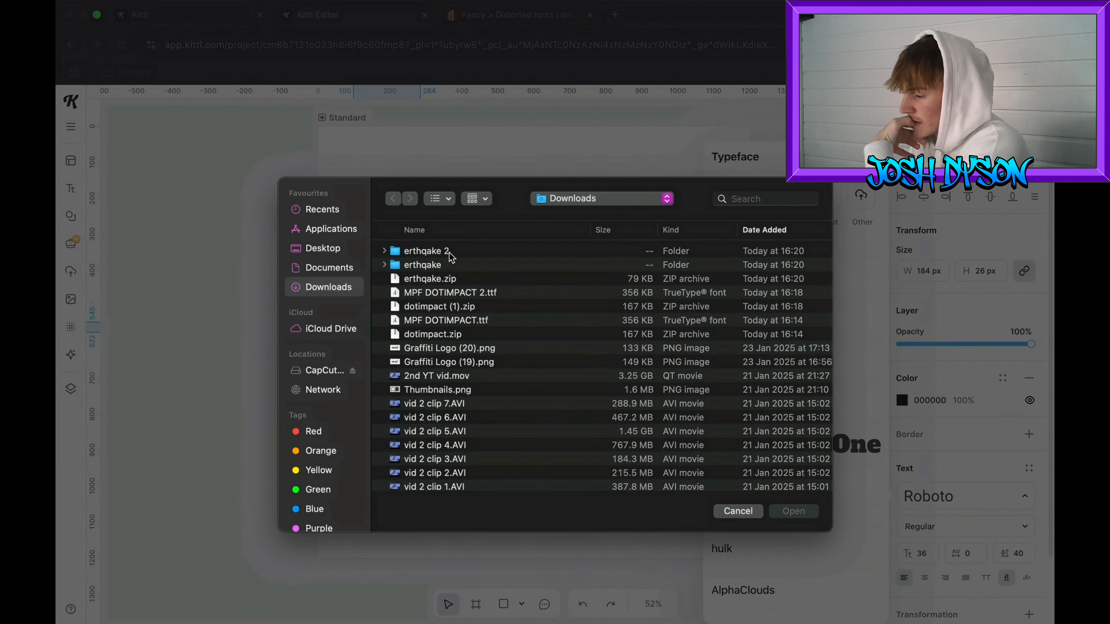
{"action": "left_click", "coordinate": [451, 253]}
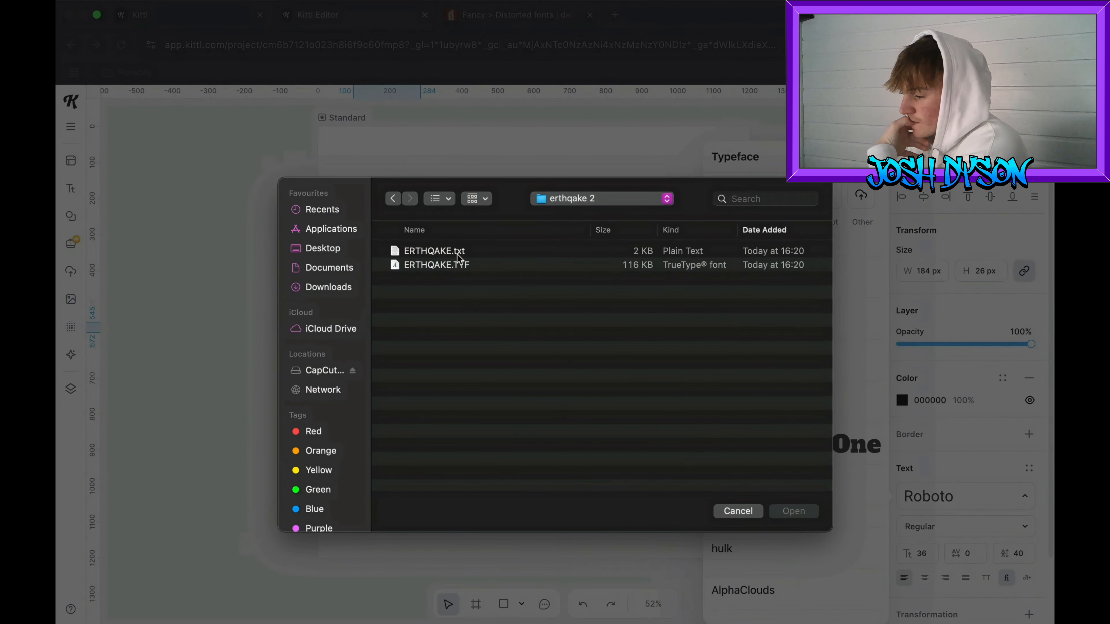
{"action": "left_click", "coordinate": [465, 273]}
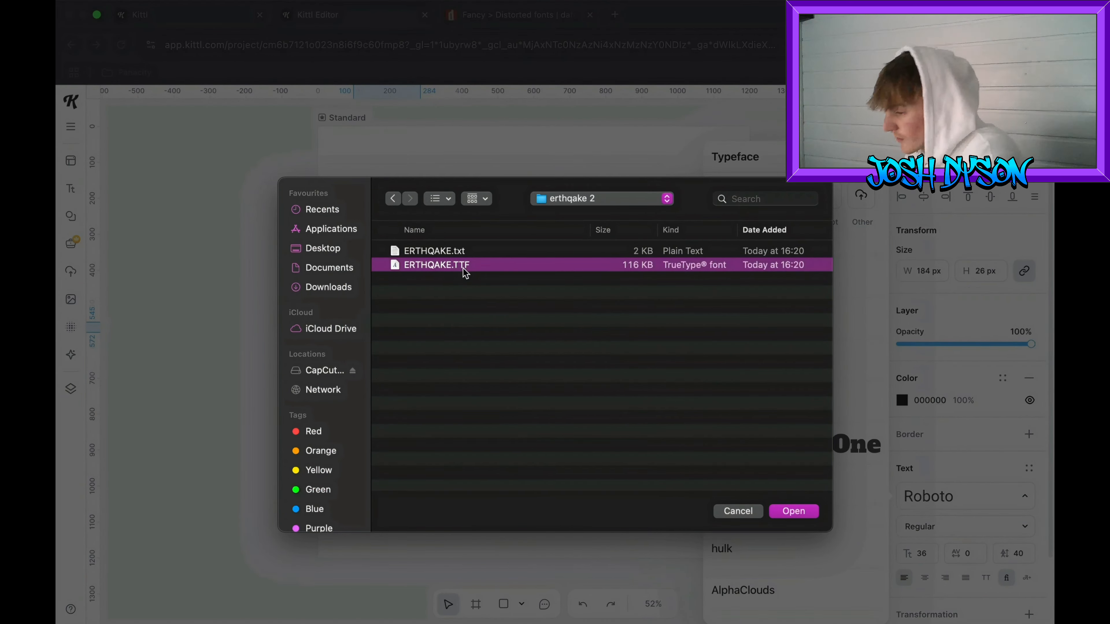
{"action": "double_click", "coordinate": [463, 269]}
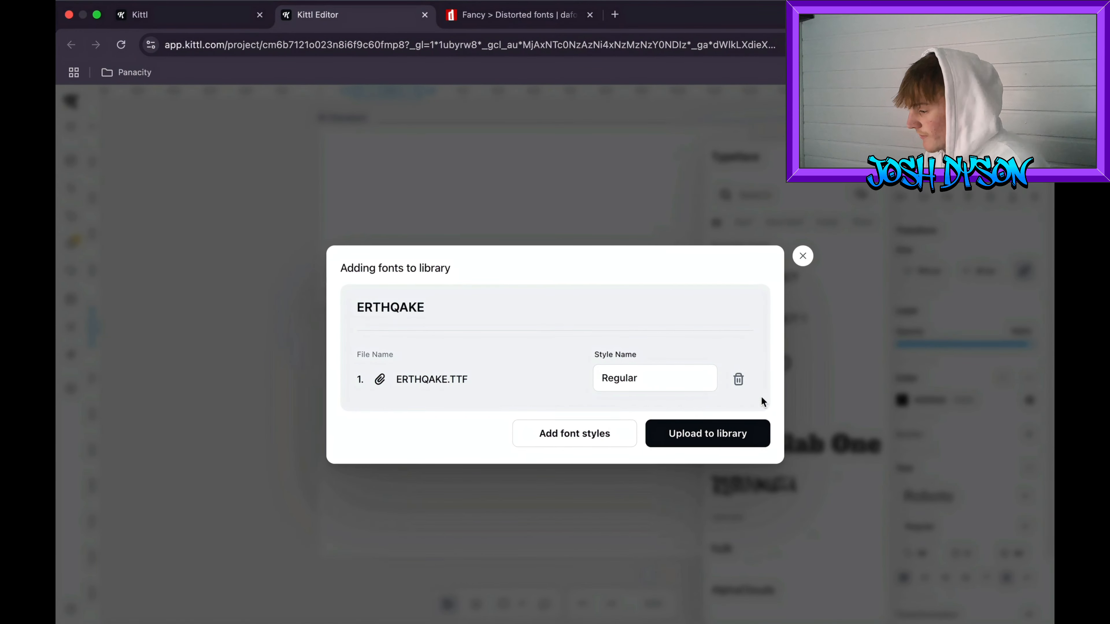
{"action": "left_click", "coordinate": [688, 434]}
- Search the typefaces for "er" and apply the uploaded ERTHQAKE font to the PANACITY text
{"action": "type", "text": "e"}
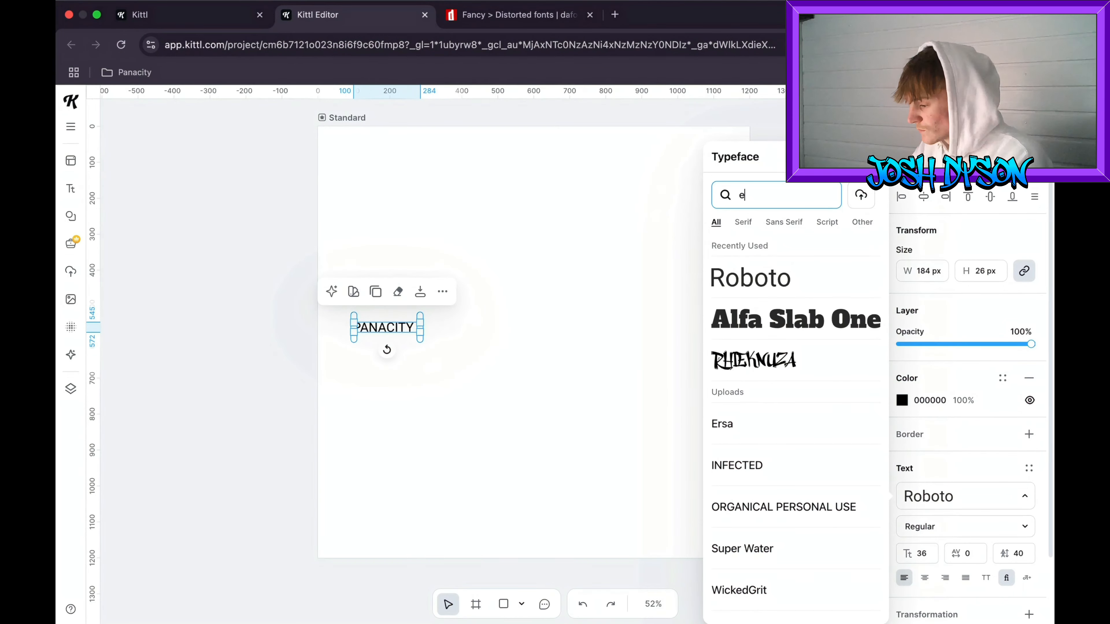
{"action": "type", "text": "r"}
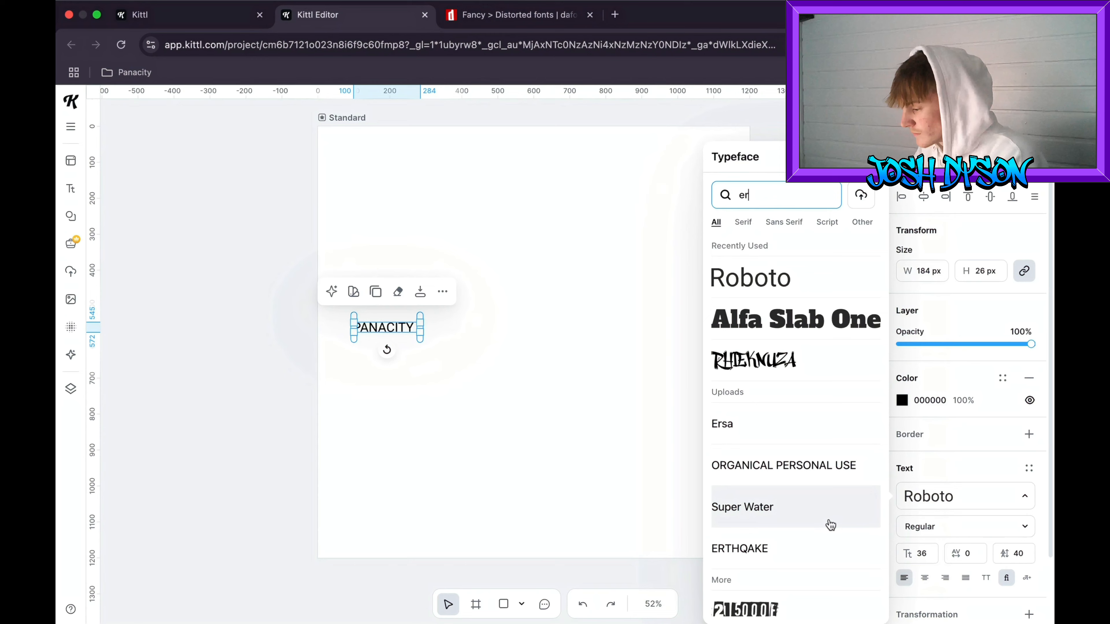
{"action": "left_click", "coordinate": [768, 550]}
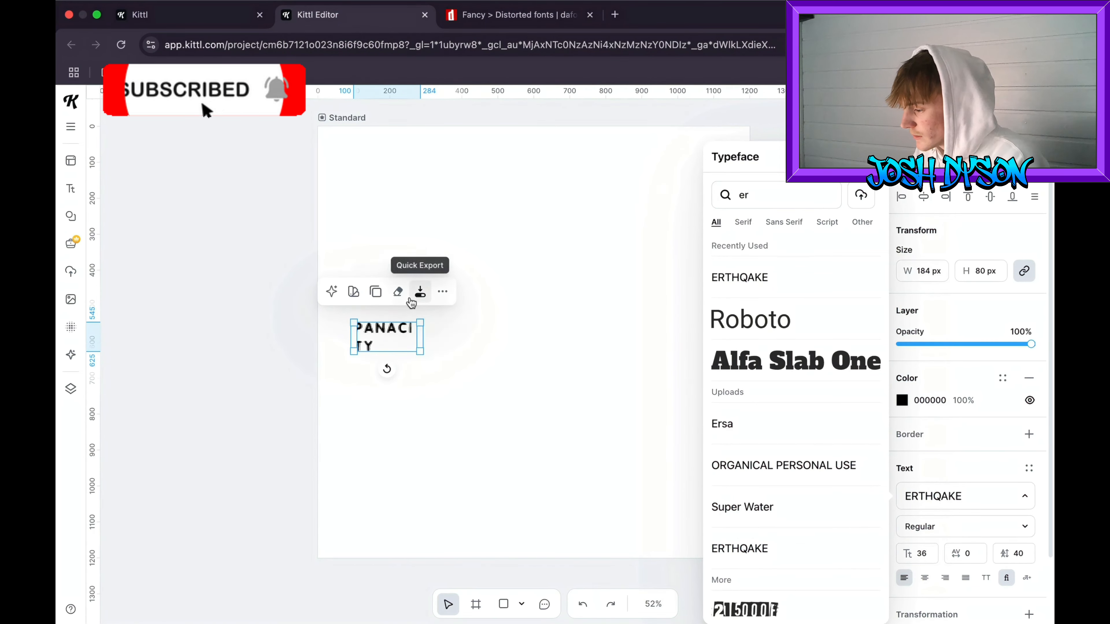
- Widen the PANACITY text box to fit one line, enlarge it to font size 105 and about 665 px wide, and center it horizontally on the artboard
{"action": "left_click_drag", "start_coordinate": [420, 337], "coordinate": [650, 206]}
{"action": "left_click", "coordinate": [647, 205]}
{"action": "left_click_drag", "start_coordinate": [567, 333], "coordinate": [566, 320]}
{"action": "left_click_drag", "start_coordinate": [724, 272], "coordinate": [592, 289]}
{"action": "left_click_drag", "start_coordinate": [494, 304], "coordinate": [554, 293]}
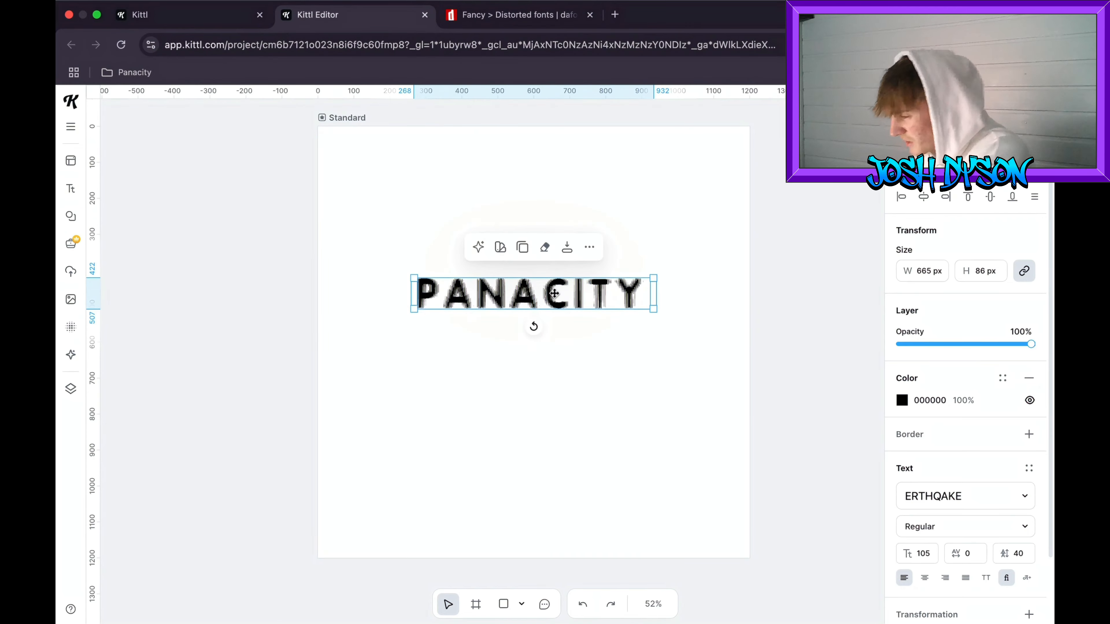
- Change the white artboard background to gray B4B4B4
{"action": "left_click", "coordinate": [755, 392]}
{"action": "left_click", "coordinate": [604, 288]}
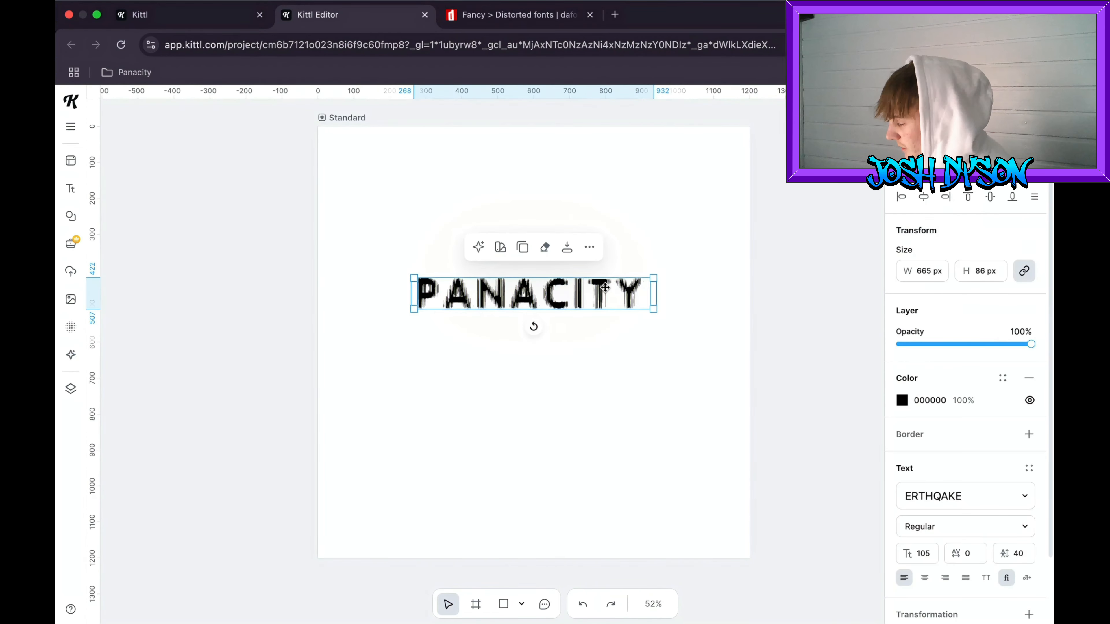
{"action": "left_click", "coordinate": [802, 479]}
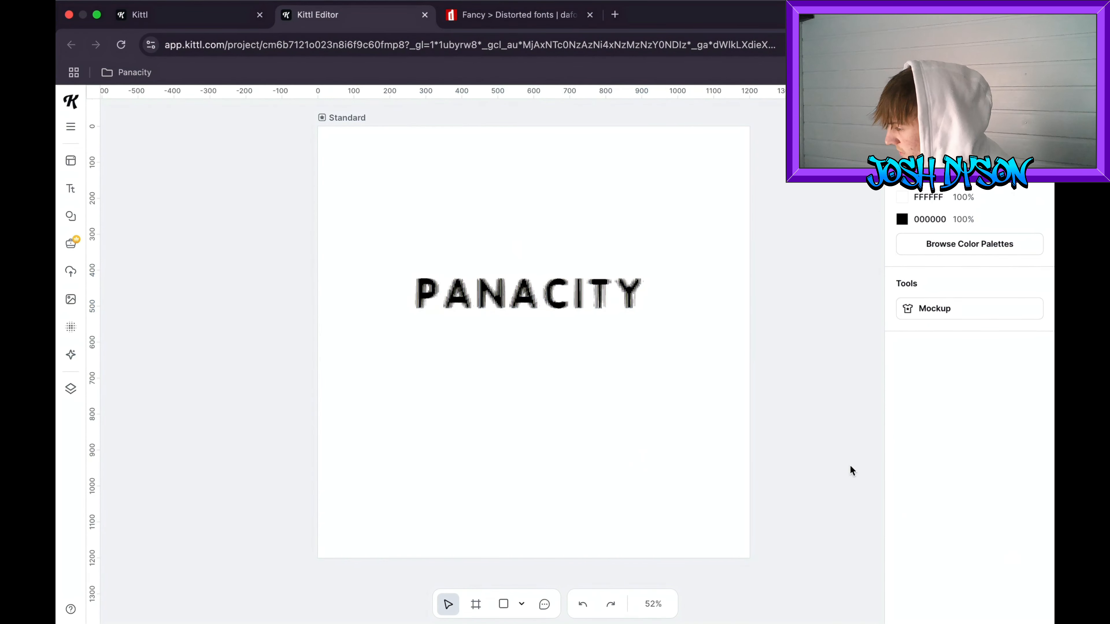
{"action": "left_click", "coordinate": [902, 199]}
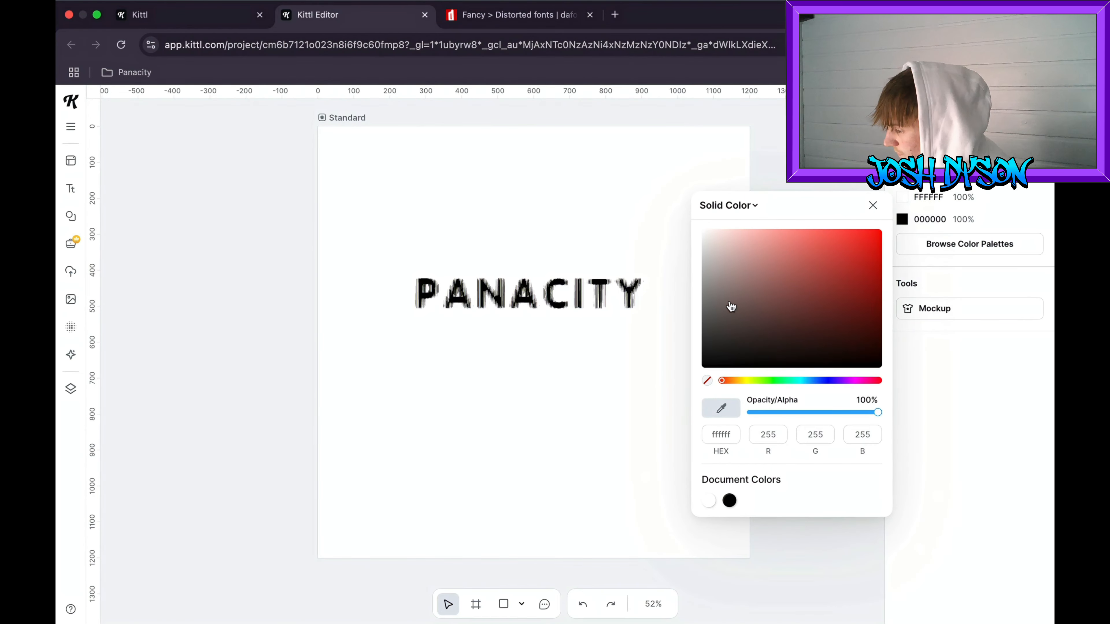
{"action": "left_click", "coordinate": [707, 265]}
{"action": "left_click", "coordinate": [624, 326]}
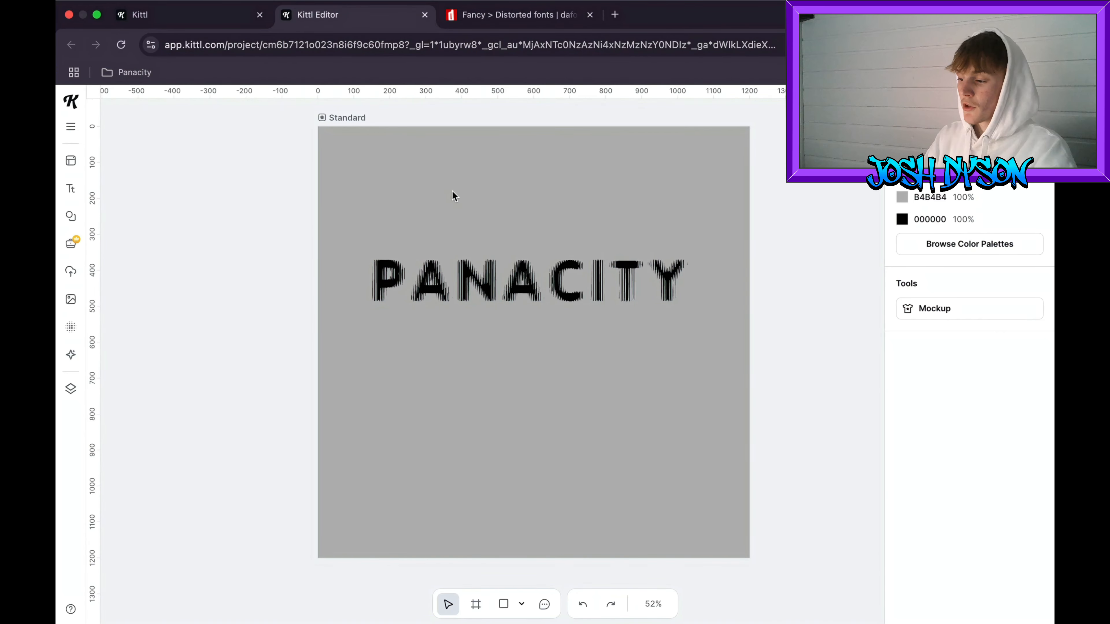
- Add a paragraph text below PANACITY and replace its sample content with "Normal Is An Illusion"
{"action": "left_click", "coordinate": [71, 188]}
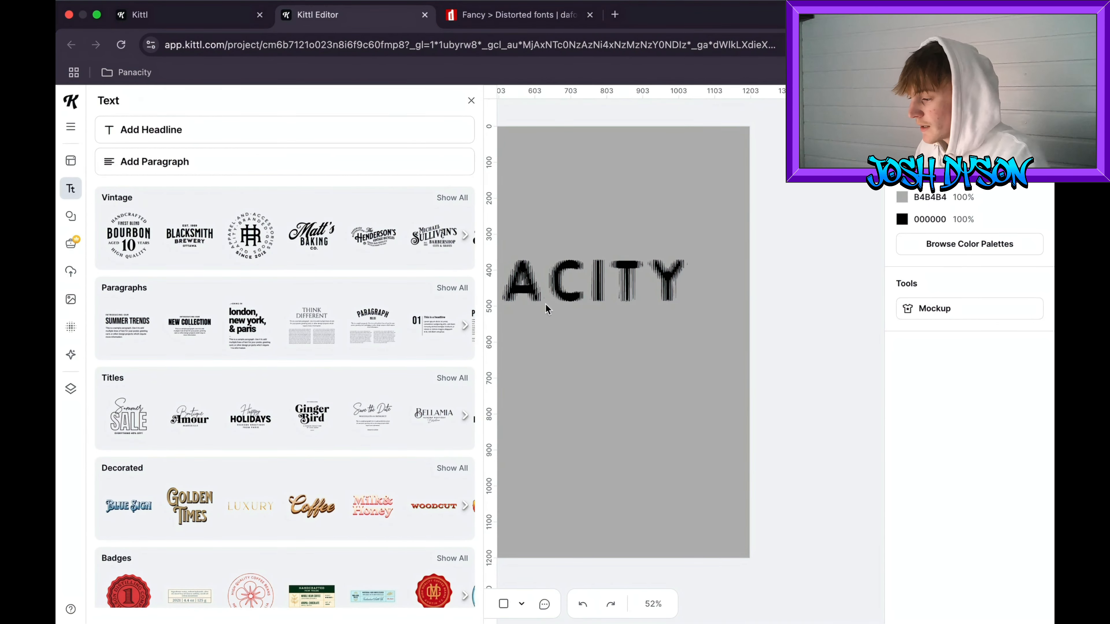
{"action": "left_click", "coordinate": [240, 163]}
{"action": "type", "text": "Normal Is An Illusion"}
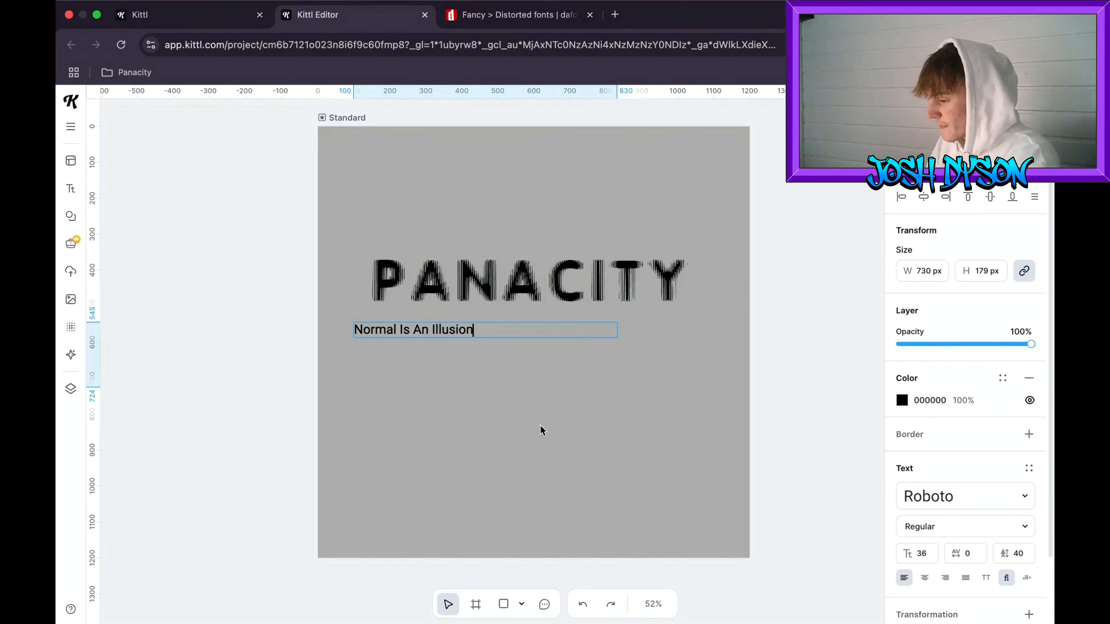
{"action": "key", "text": "Escape"}
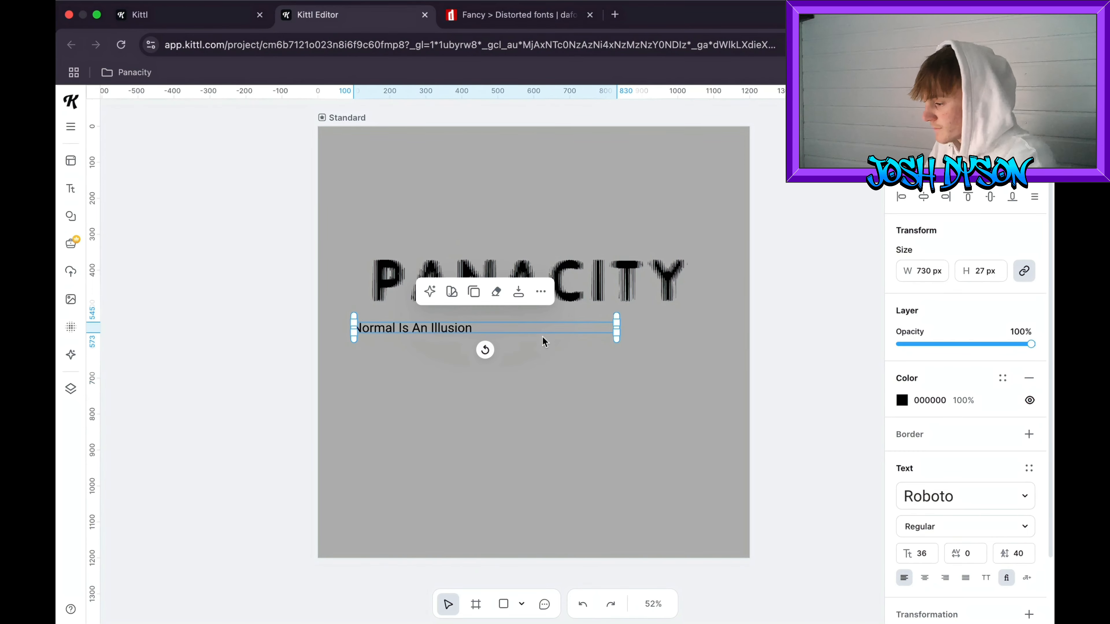
- Narrow the tagline's text box to fit its words, enlarge it to font size 52 and place it centrally beneath PANACITY
{"action": "left_click_drag", "start_coordinate": [615, 327], "coordinate": [476, 337]}
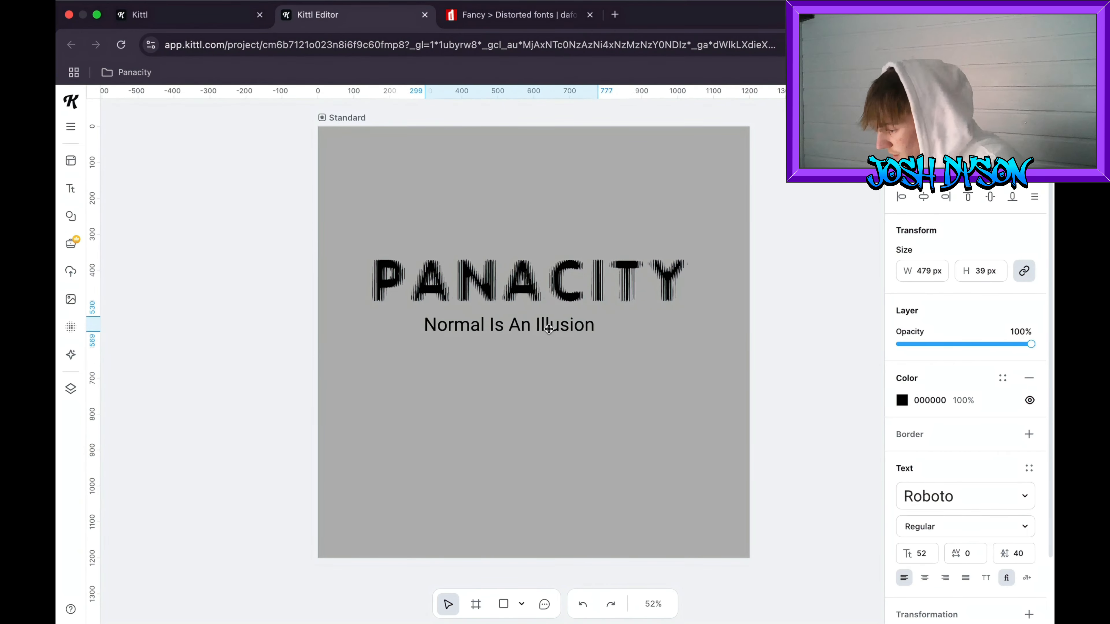
{"action": "left_click_drag", "start_coordinate": [539, 331], "coordinate": [550, 332]}
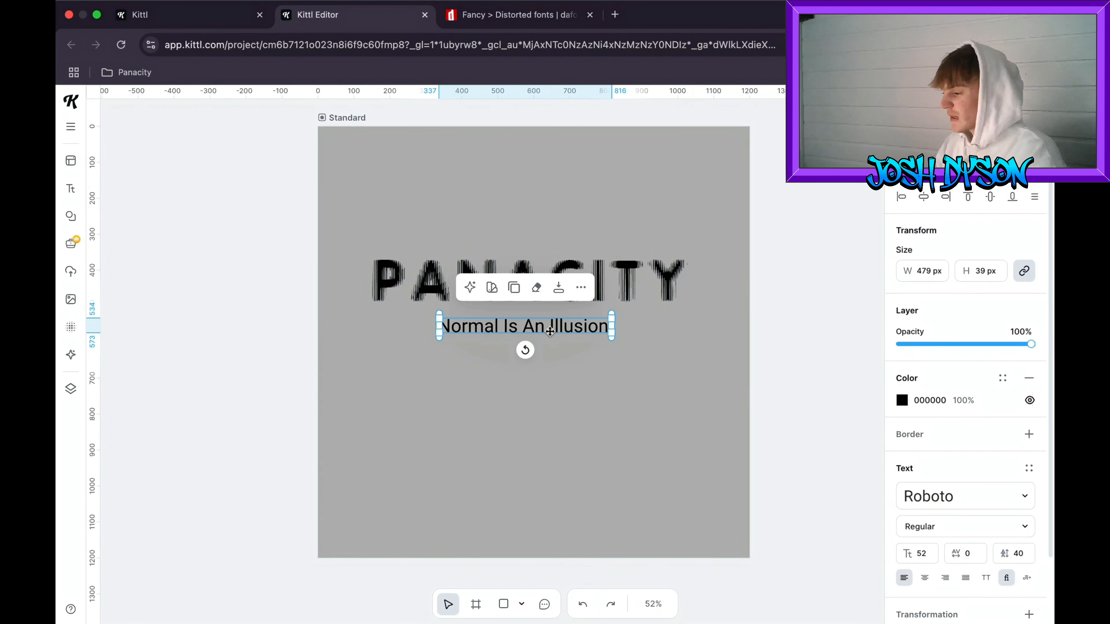
{"action": "left_click", "coordinate": [528, 344]}
{"action": "left_click", "coordinate": [543, 325]}
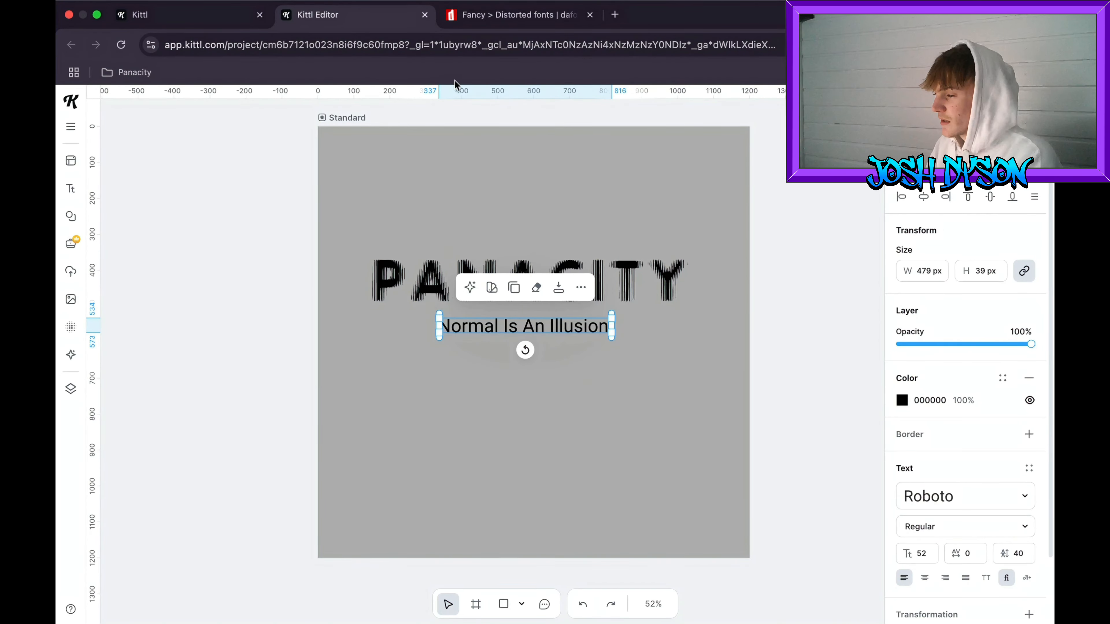
- Switch to DaFont, find the Glass Houses font in the Destroy category, and apply its glashou typeface to the tagline in Kittl
{"action": "left_click", "coordinate": [504, 16]}
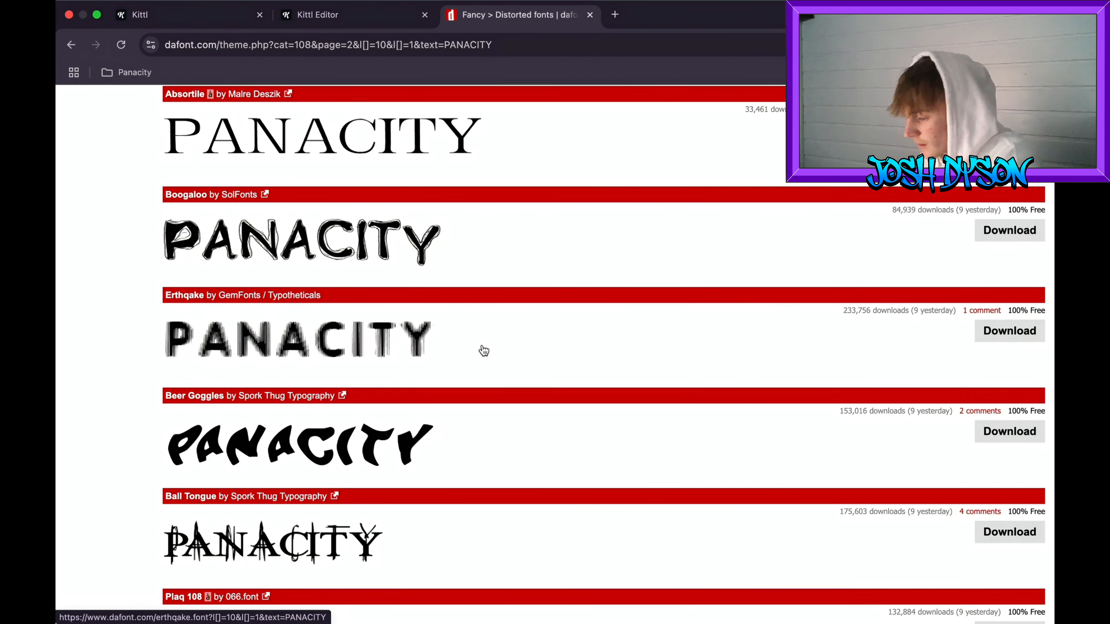
{"action": "scroll", "coordinate": [481, 348], "scroll_direction": "down", "scroll_amount": 4}
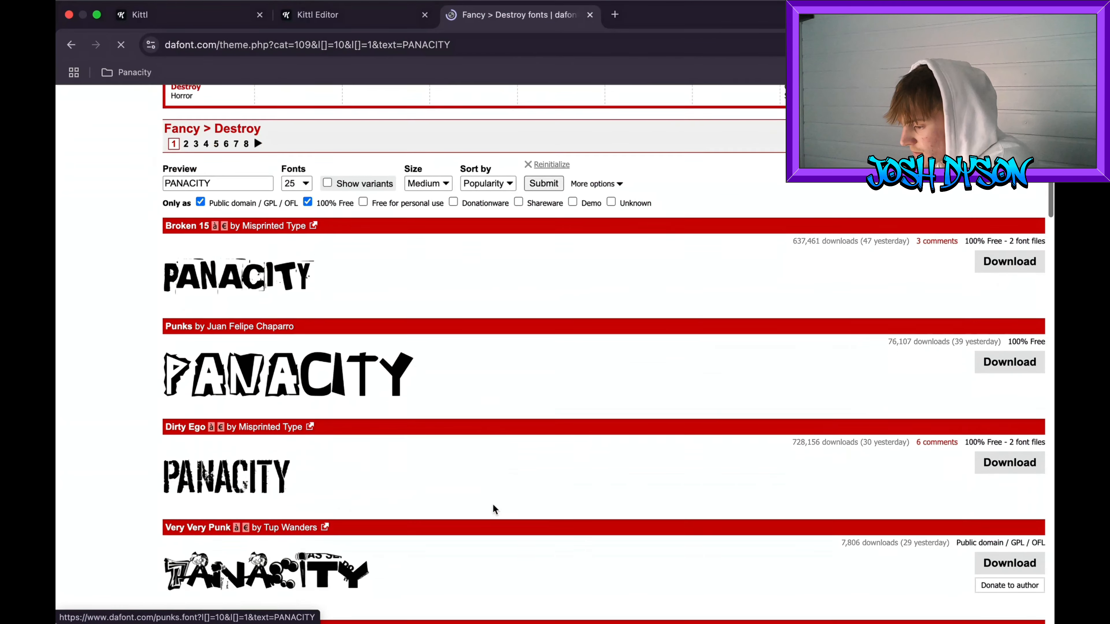
{"action": "scroll", "coordinate": [492, 503], "scroll_direction": "down", "scroll_amount": 10}
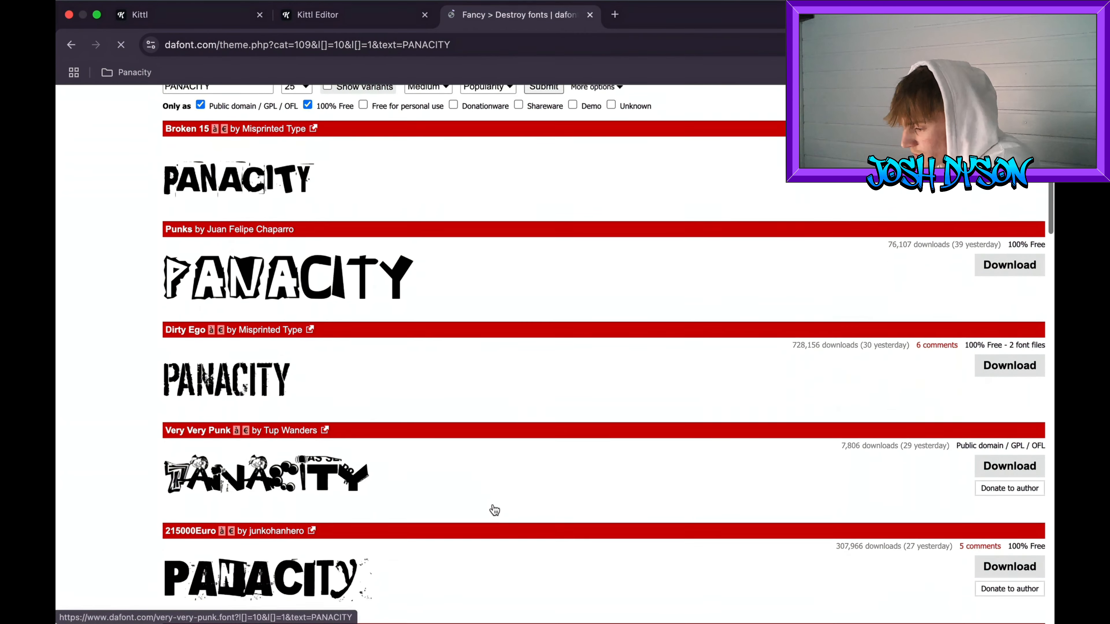
{"action": "scroll", "coordinate": [493, 503], "scroll_direction": "down", "scroll_amount": 5}
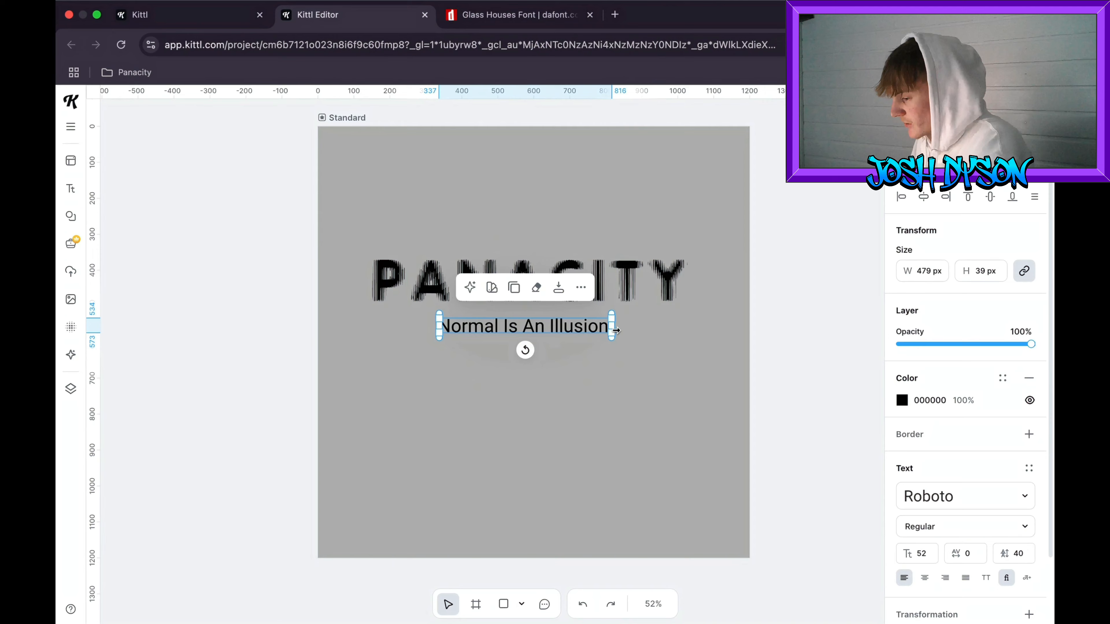
{"action": "left_click", "coordinate": [975, 499]}
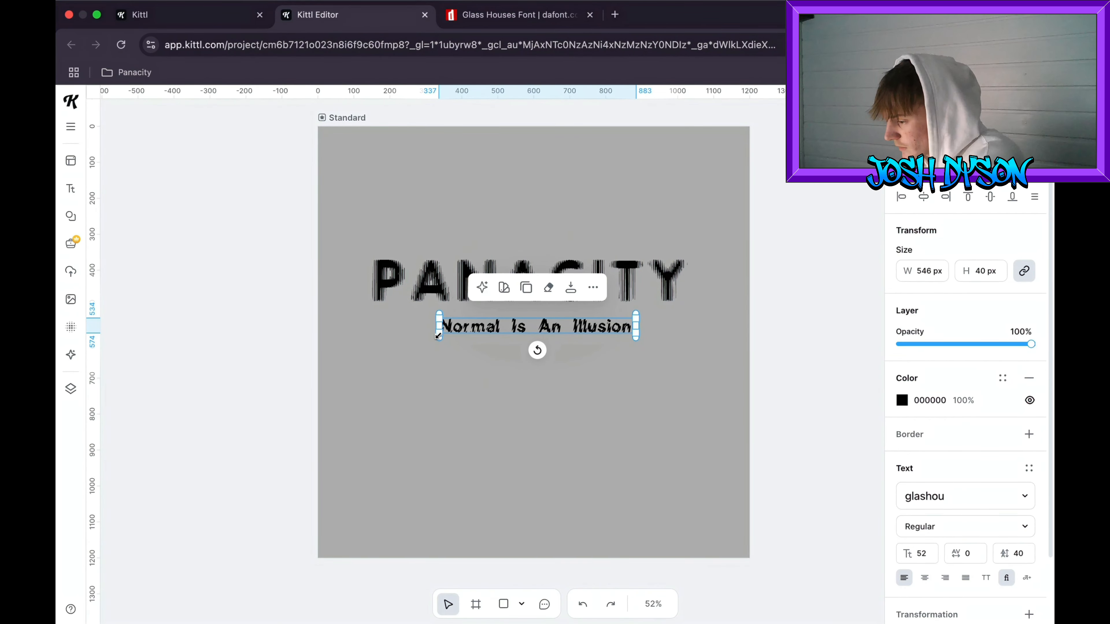
- Enlarge the "Normal Is An Illusion" tagline to font size 63 and move it lower beneath PANACITY
{"action": "left_click_drag", "start_coordinate": [437, 336], "coordinate": [394, 343]}
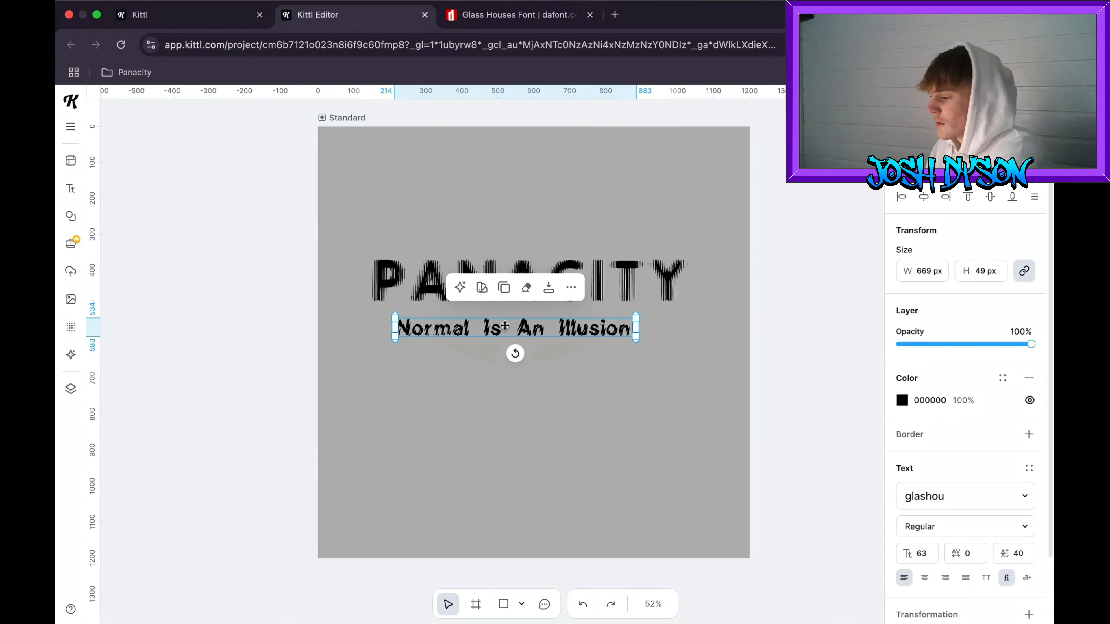
{"action": "left_click", "coordinate": [522, 372]}
{"action": "left_click", "coordinate": [555, 329]}
{"action": "left_click", "coordinate": [557, 370]}
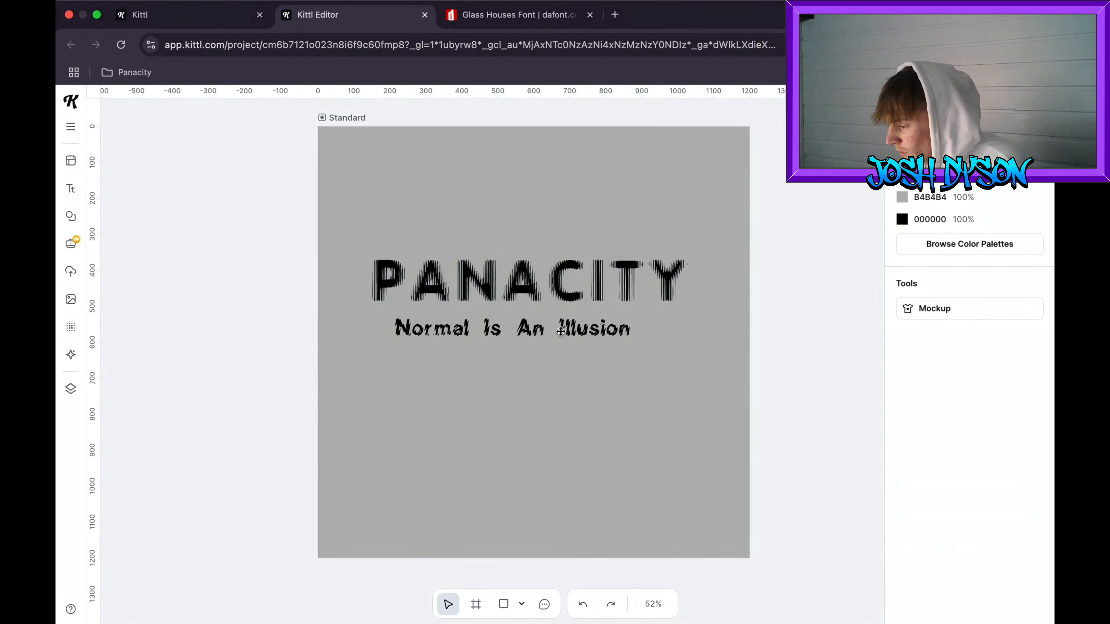
{"action": "left_click_drag", "start_coordinate": [560, 332], "coordinate": [574, 340]}
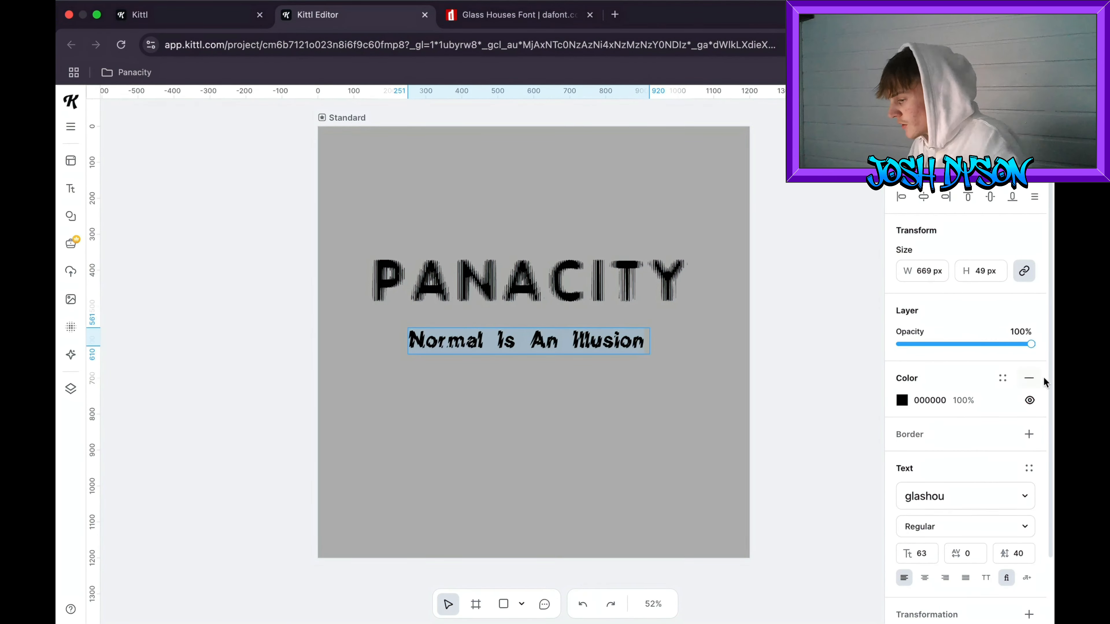
- Apply the ERTHQAKE font to the "Normal Is An Illusion" tagline and center the line beneath PANACITY
{"action": "left_click", "coordinate": [945, 495]}
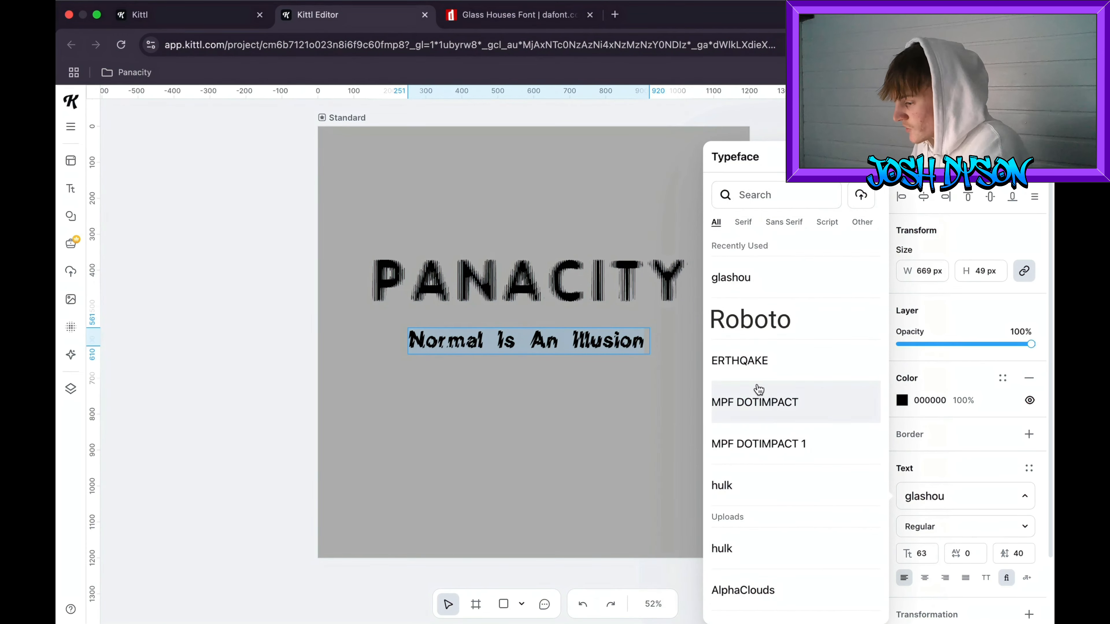
{"action": "left_click", "coordinate": [761, 361]}
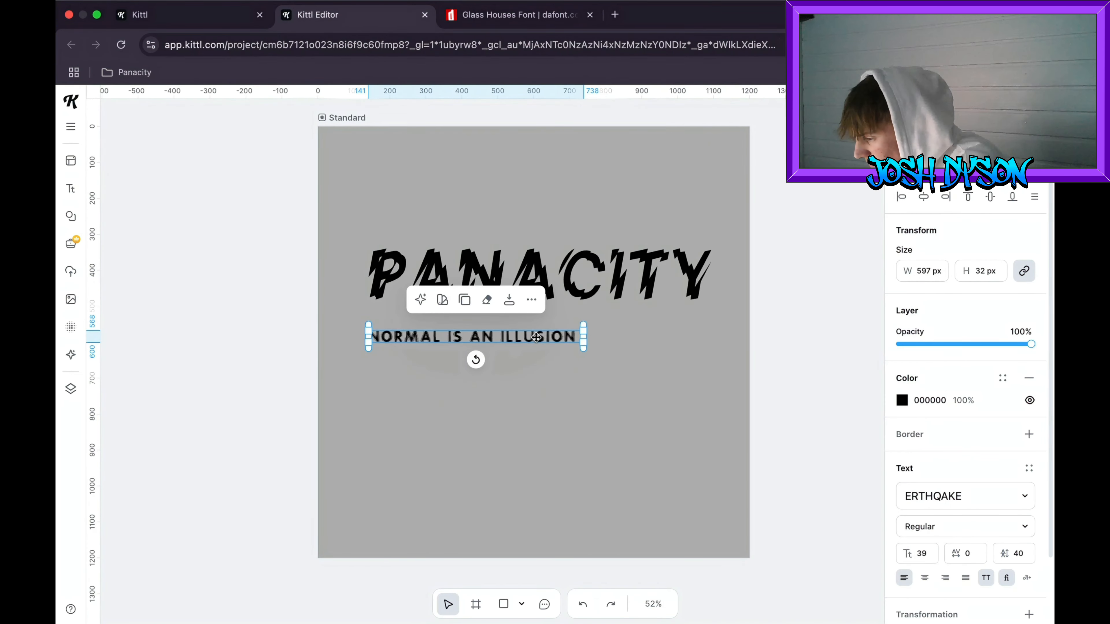
{"action": "left_click_drag", "start_coordinate": [534, 328], "coordinate": [607, 326]}
{"action": "left_click", "coordinate": [662, 271]}
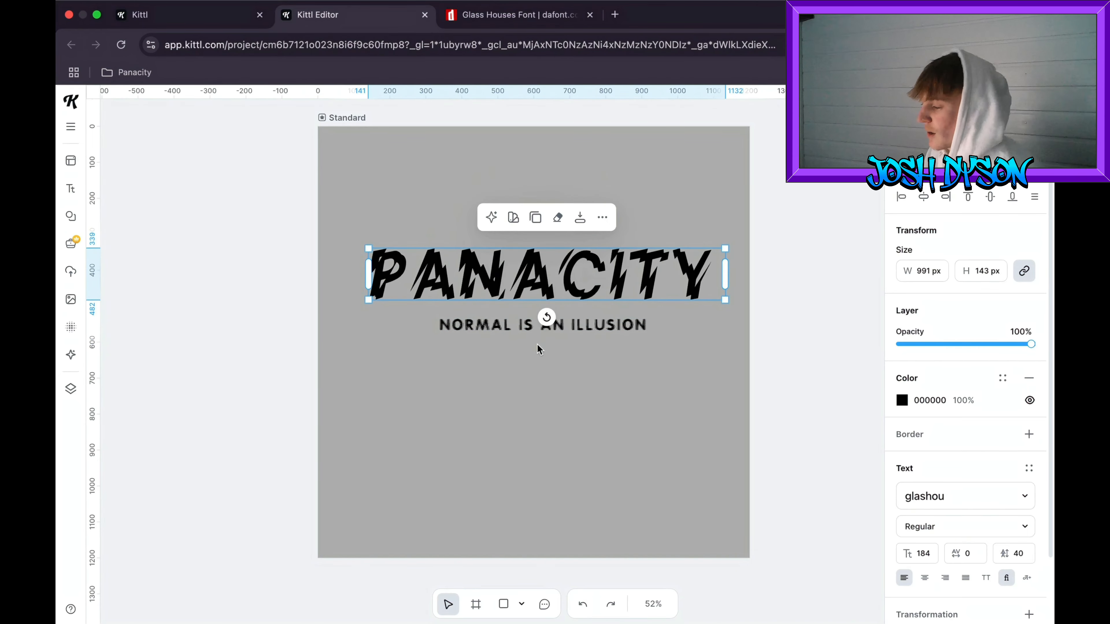
{"action": "left_click", "coordinate": [600, 327]}
{"action": "left_click_drag", "start_coordinate": [600, 328], "coordinate": [591, 335]}
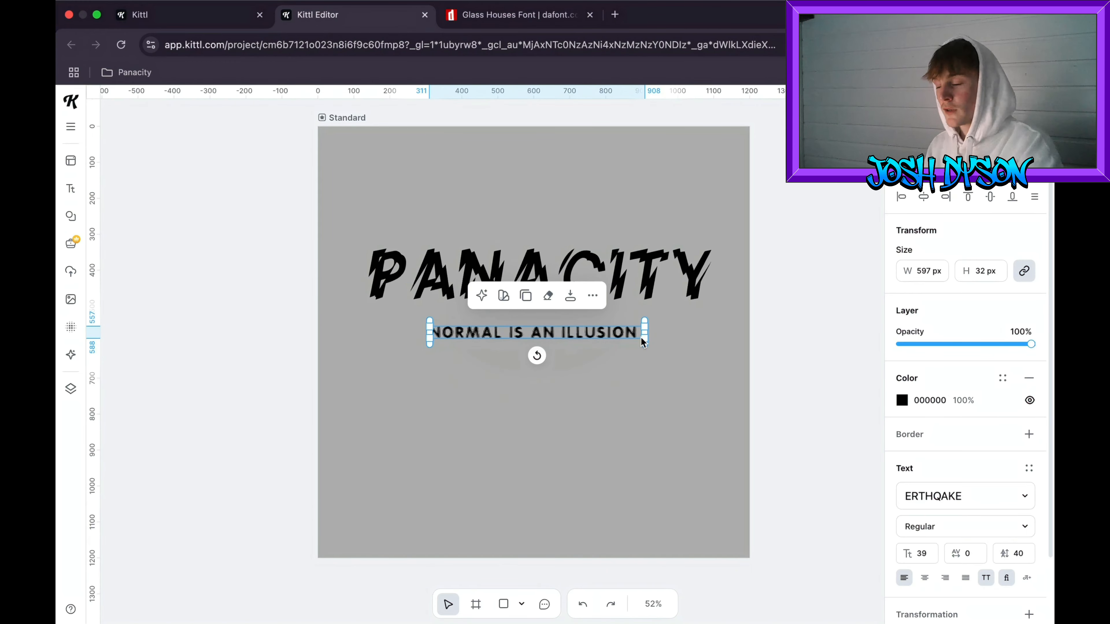
- Reduce the PANACITY text to the single letter P and narrow its box to about 132 px wide
{"action": "left_click", "coordinate": [773, 189]}
{"action": "left_click", "coordinate": [654, 268]}
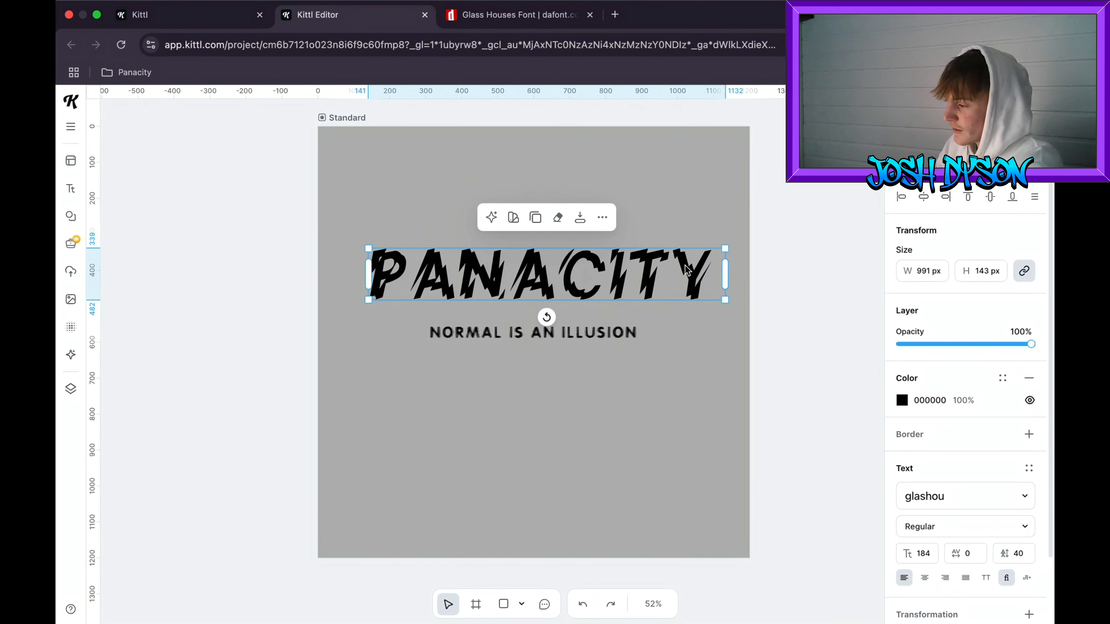
{"action": "double_click", "coordinate": [704, 274]}
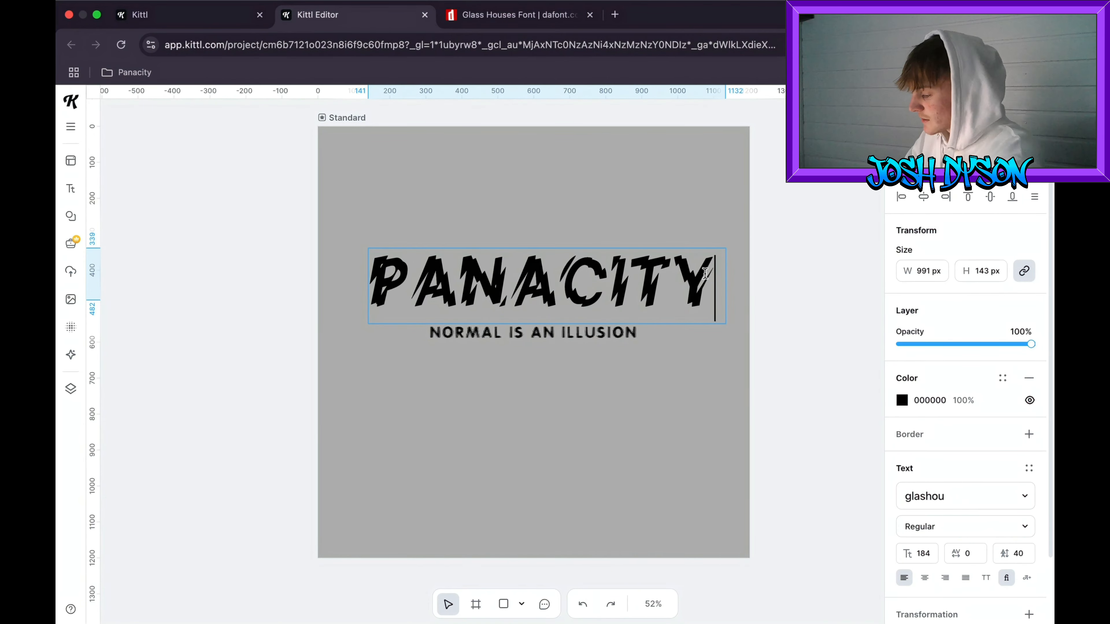
{"action": "key", "text": "BackSpace"}
{"action": "key", "text": "BackSpace"}
{"action": "key", "text": "BackSpace"}
{"action": "key", "text": "BackSpace"}
{"action": "key", "text": "BackSpace"}
{"action": "key", "text": "BackSpace"}
{"action": "key", "text": "BackSpace"}
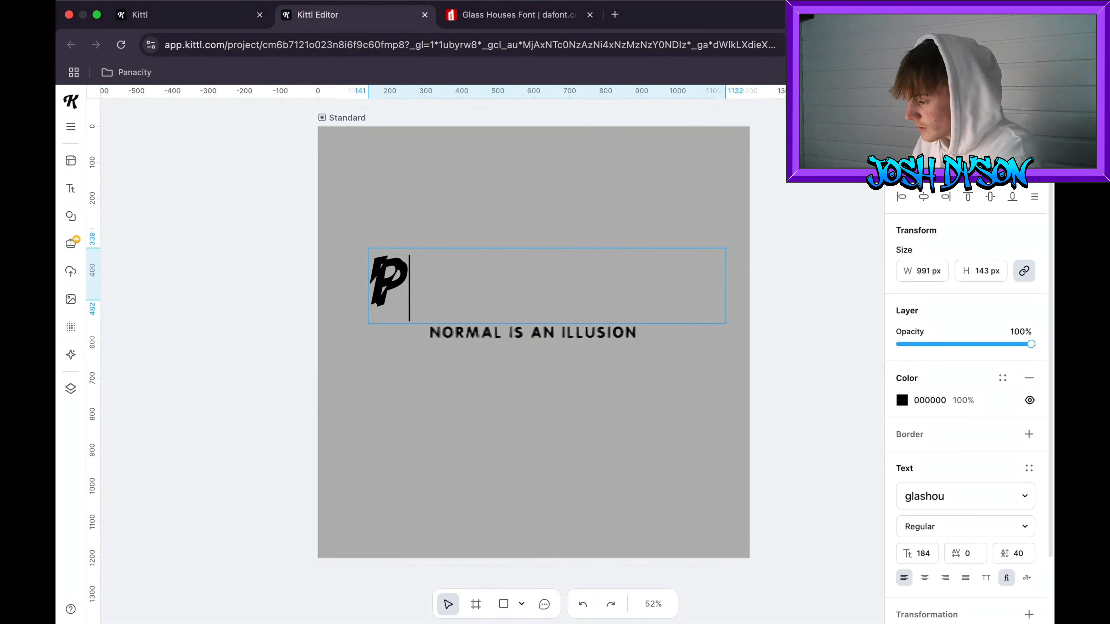
{"action": "key", "text": "Escape"}
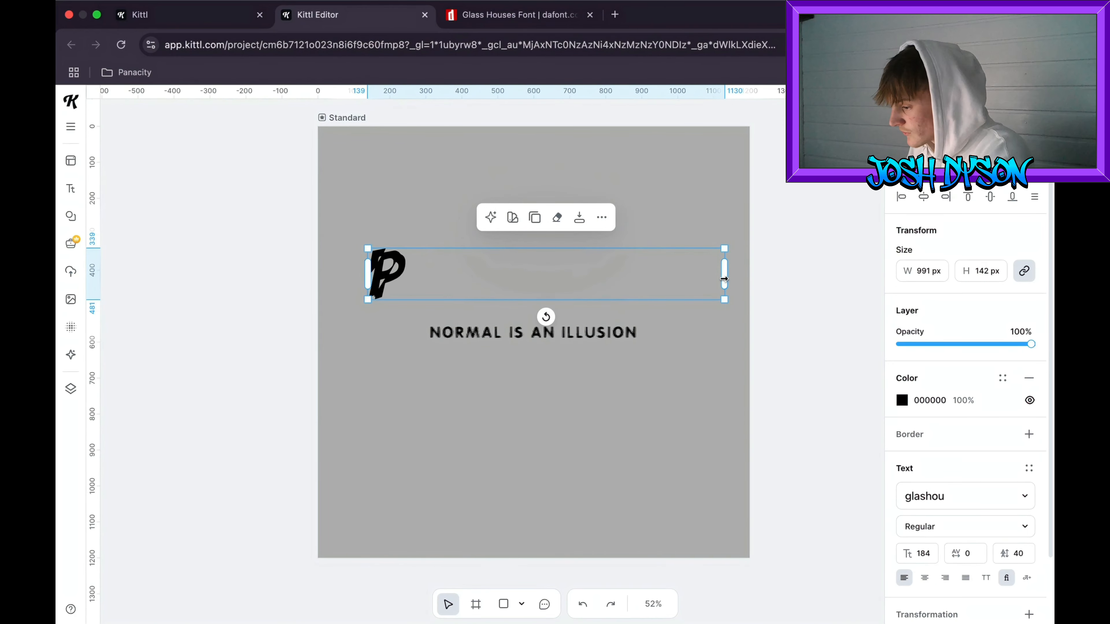
{"action": "left_click_drag", "start_coordinate": [724, 279], "coordinate": [416, 274]}
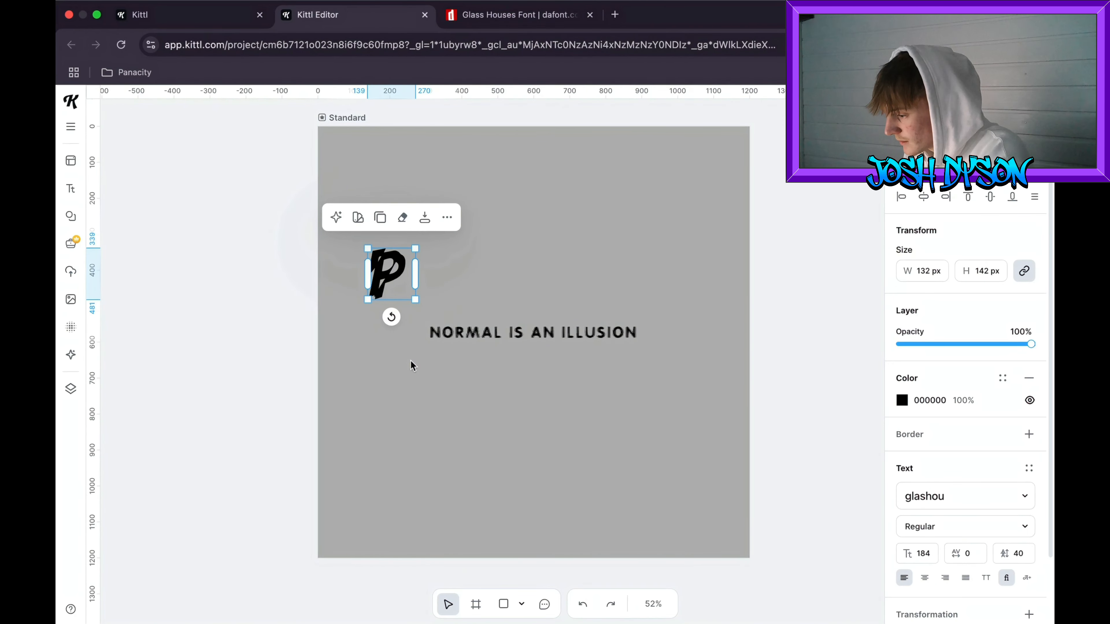